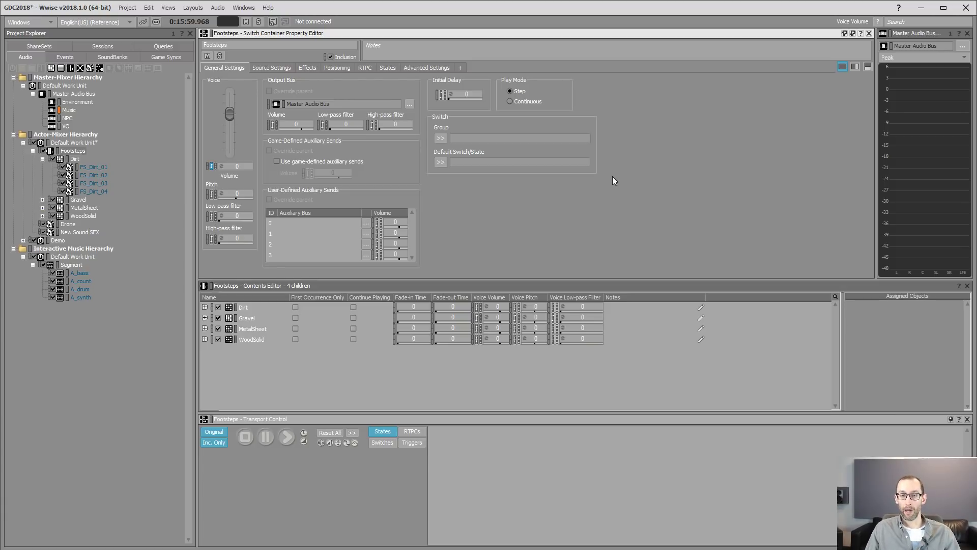
Switch User Preferences to the dark theme, leaving interface Lightness reset to 0
{"action": "key", "text": "shift+u"}
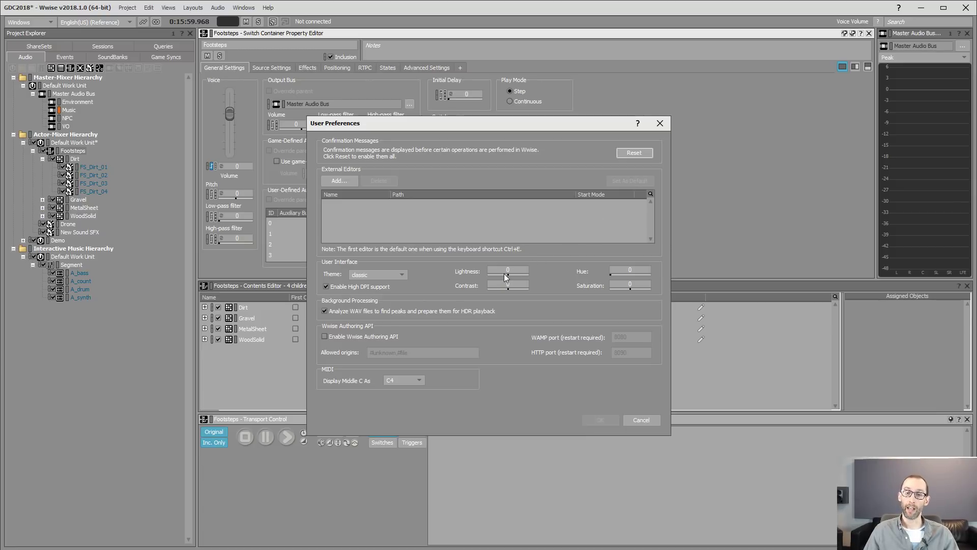
{"action": "left_click_drag", "start_coordinate": [504, 273], "coordinate": [480, 281]}
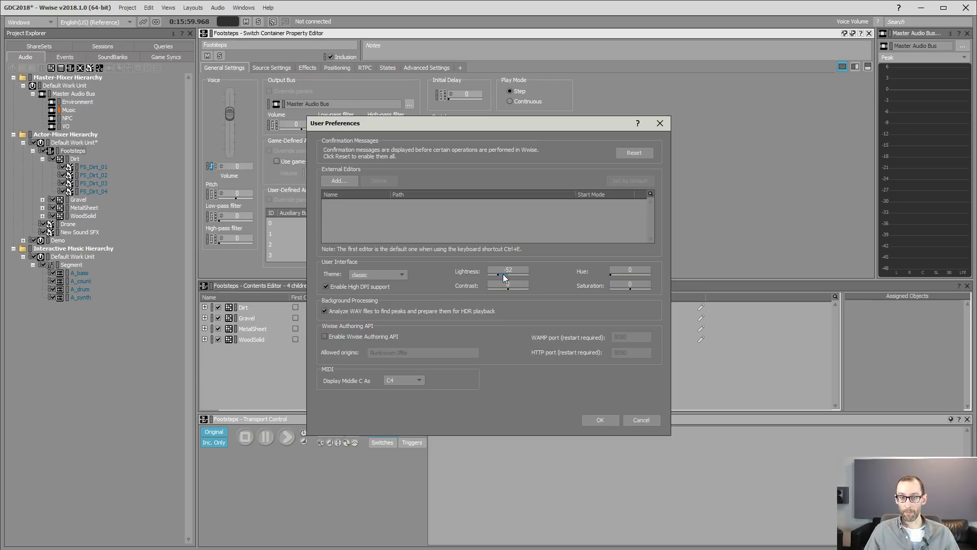
{"action": "double_click", "coordinate": [504, 275]}
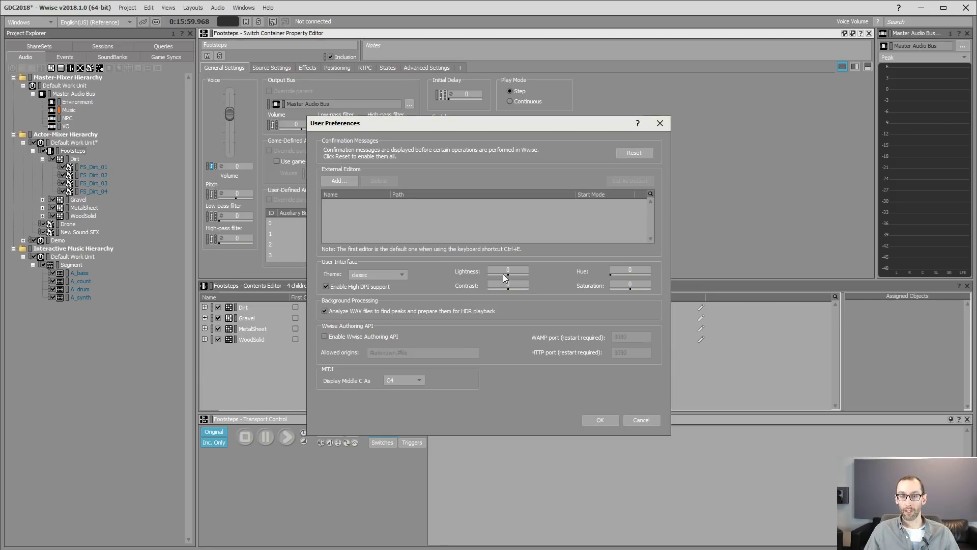
{"action": "left_click", "coordinate": [393, 275]}
{"action": "left_click", "coordinate": [389, 288]}
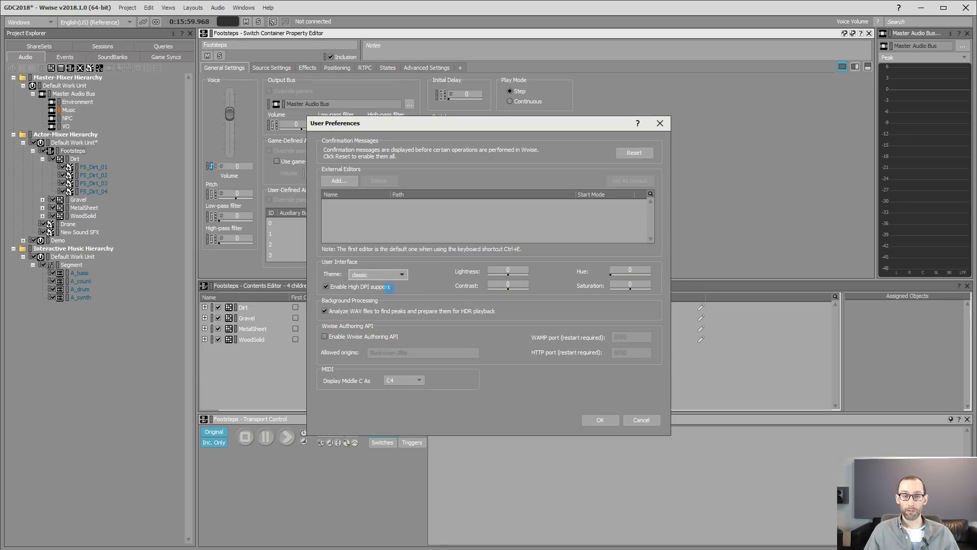
{"action": "left_click", "coordinate": [607, 420]}
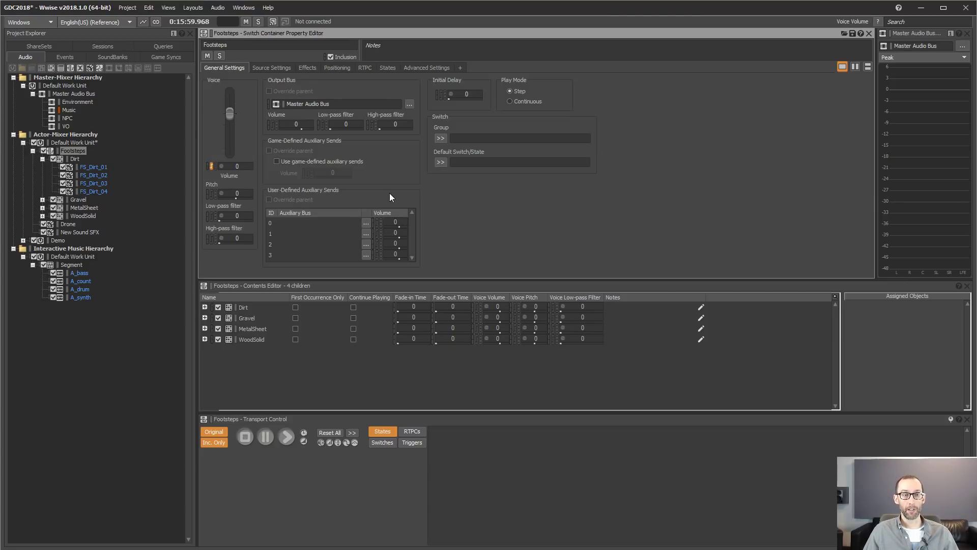
Expand Demo, Letters and Numbers in the Project Explorer and open sound 4
{"action": "left_click", "coordinate": [69, 111]}
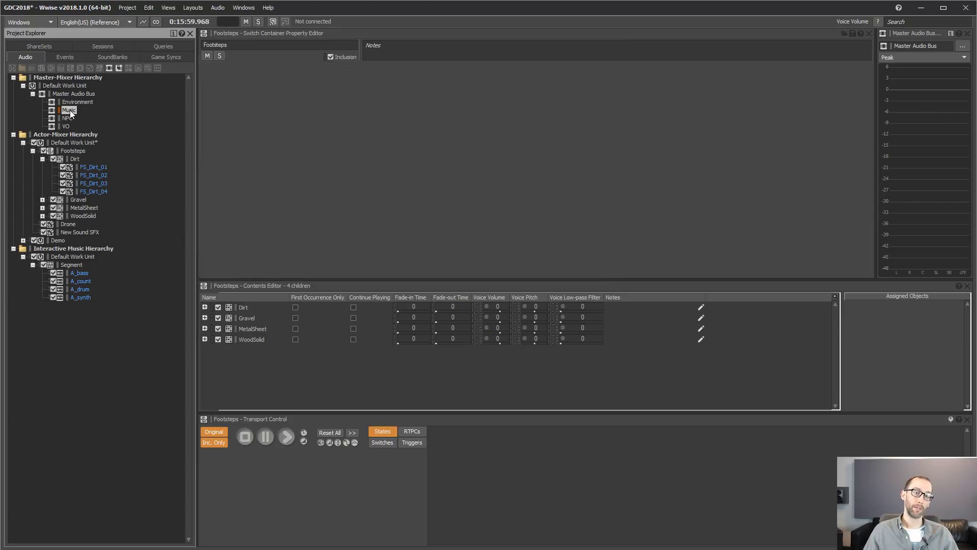
{"action": "left_click", "coordinate": [23, 241]}
{"action": "left_click", "coordinate": [33, 248]}
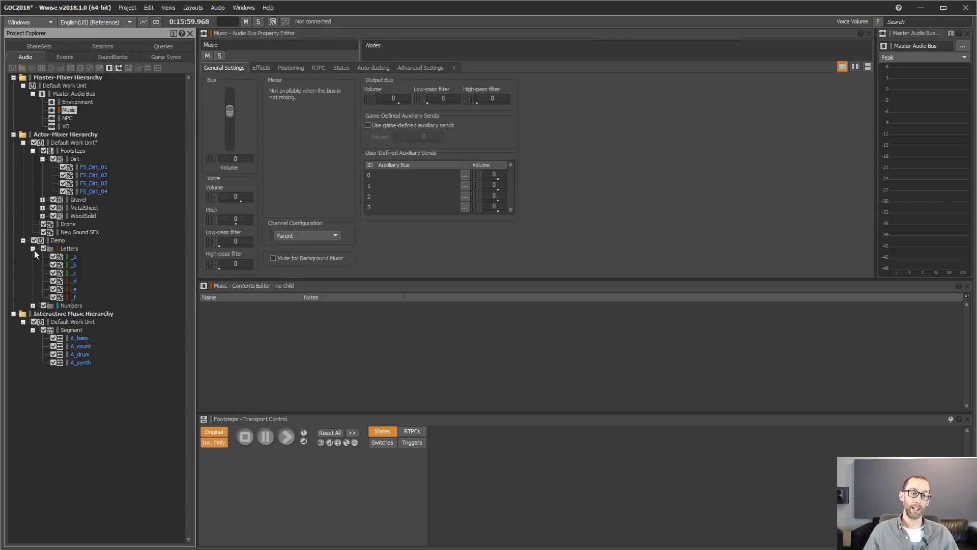
{"action": "left_click", "coordinate": [33, 305]}
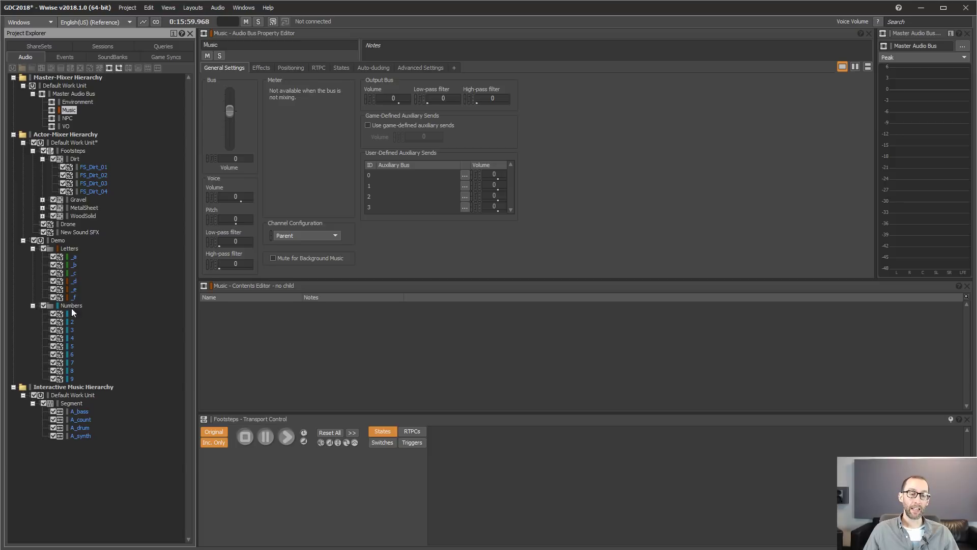
{"action": "left_click", "coordinate": [71, 257]}
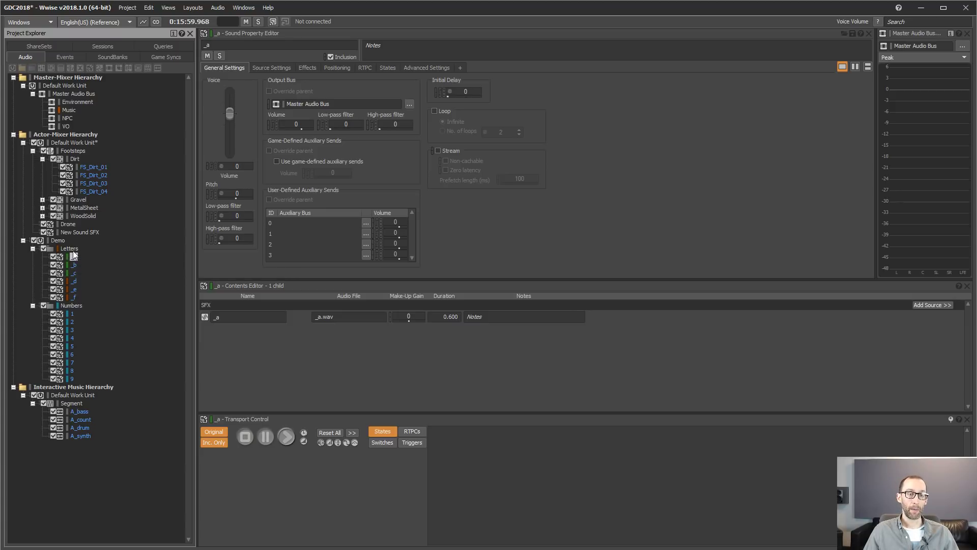
{"action": "left_click", "coordinate": [68, 249]}
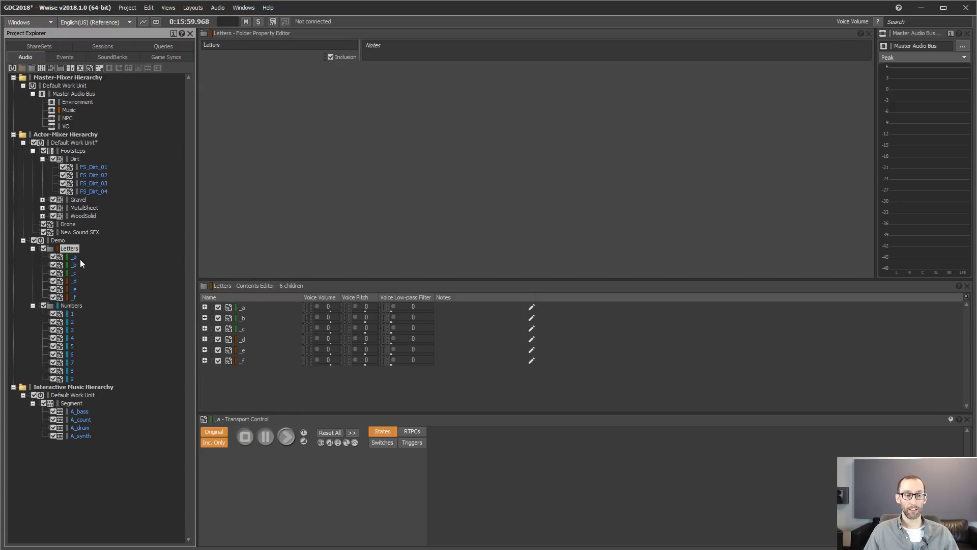
{"action": "left_click", "coordinate": [67, 338]}
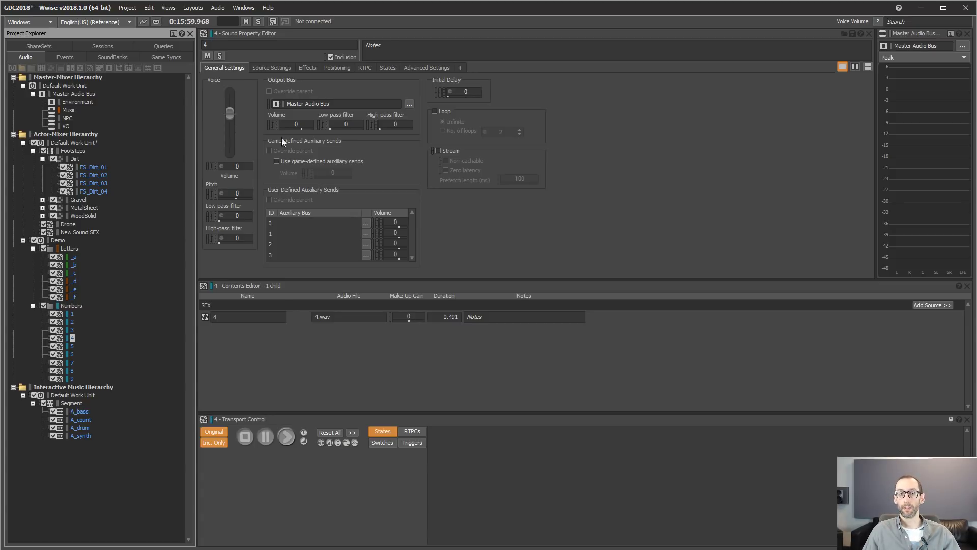
Split the property editor into two columns showing Footsteps' Voice Volume over Distance RTPC curve
{"action": "left_click", "coordinate": [619, 172]}
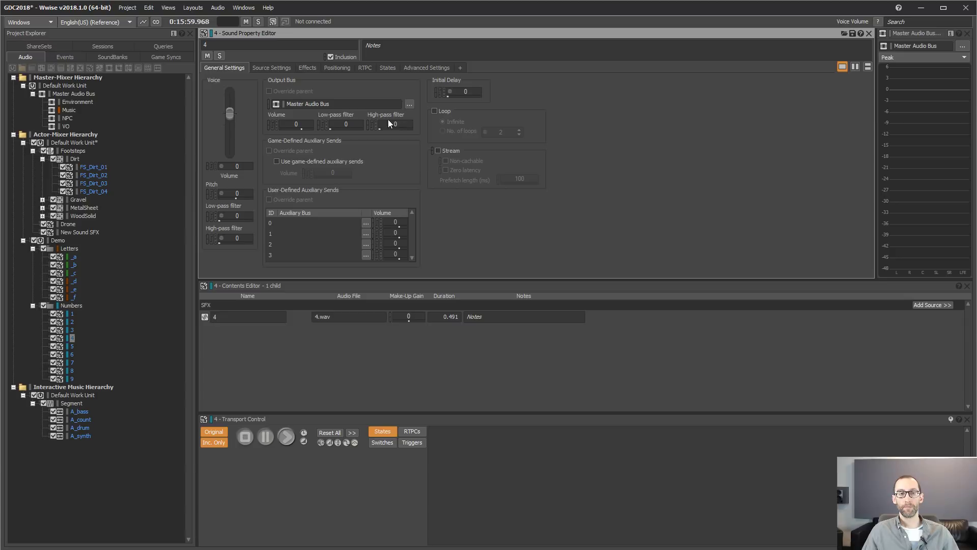
{"action": "left_click_drag", "start_coordinate": [357, 53], "coordinate": [377, 51]}
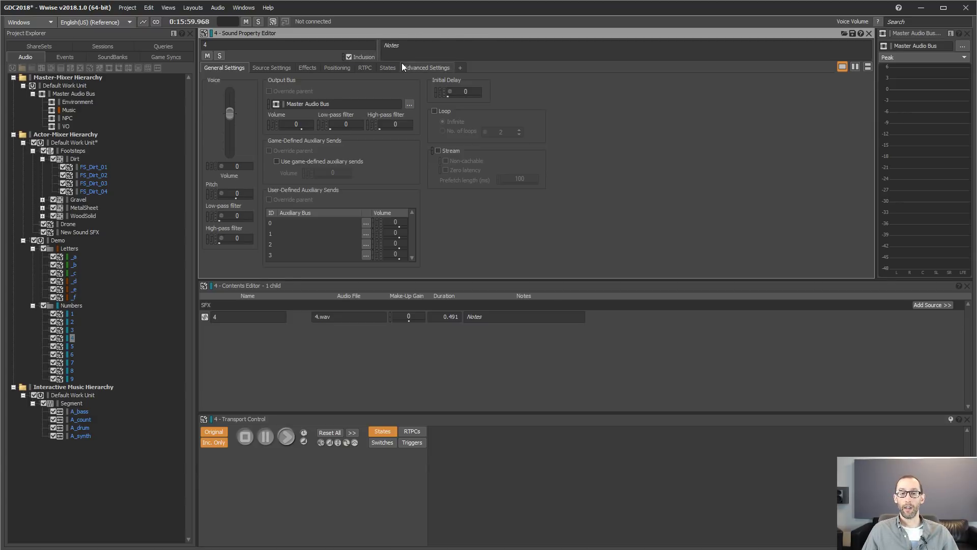
{"action": "left_click", "coordinate": [855, 67]}
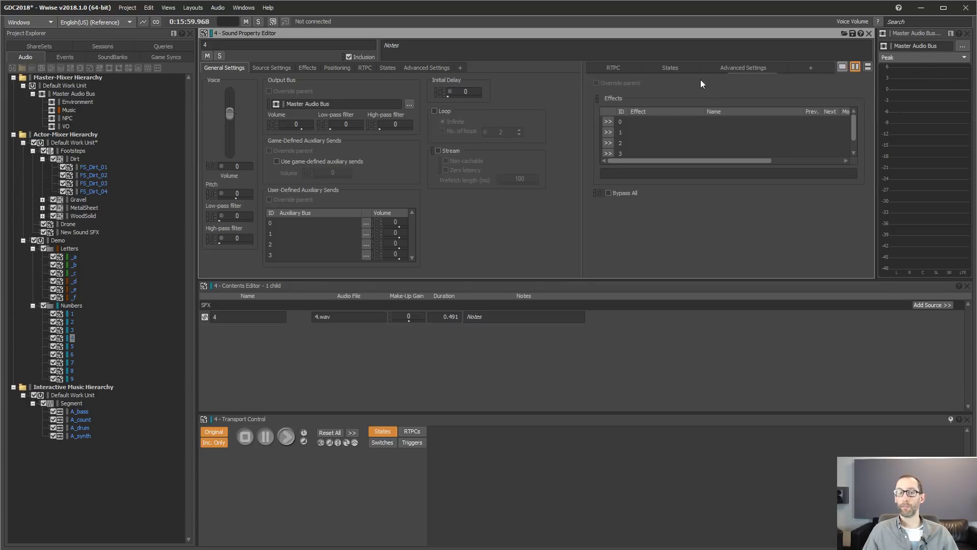
{"action": "left_click", "coordinate": [72, 158]}
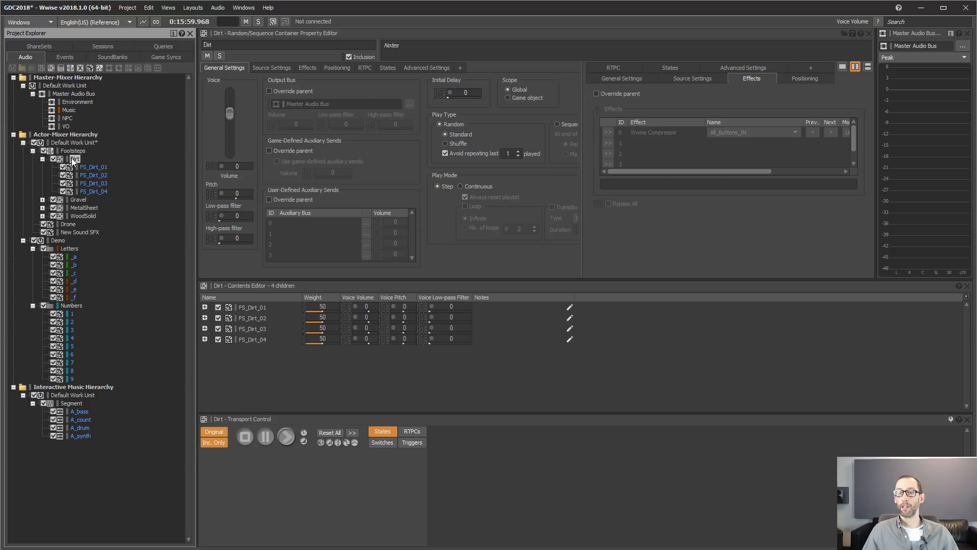
{"action": "left_click", "coordinate": [73, 151]}
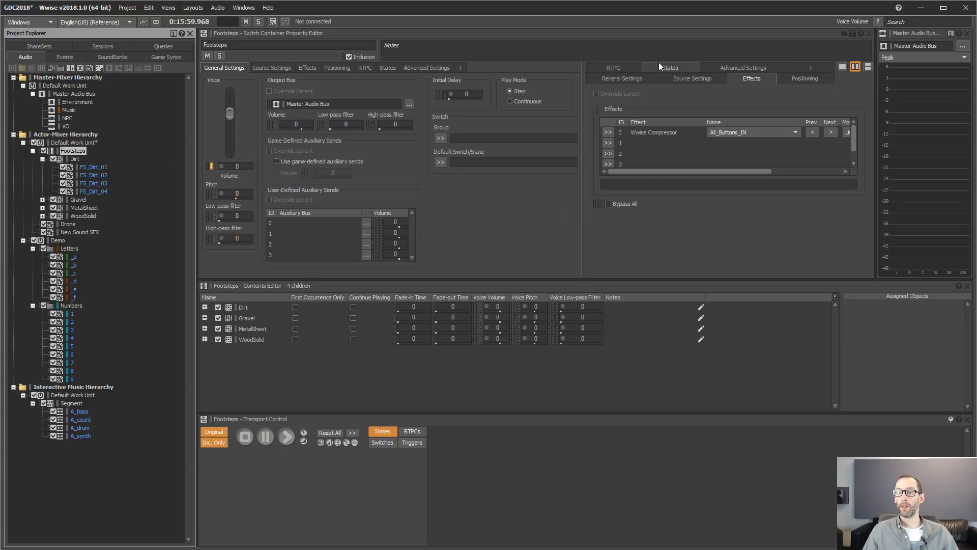
{"action": "left_click", "coordinate": [632, 68]}
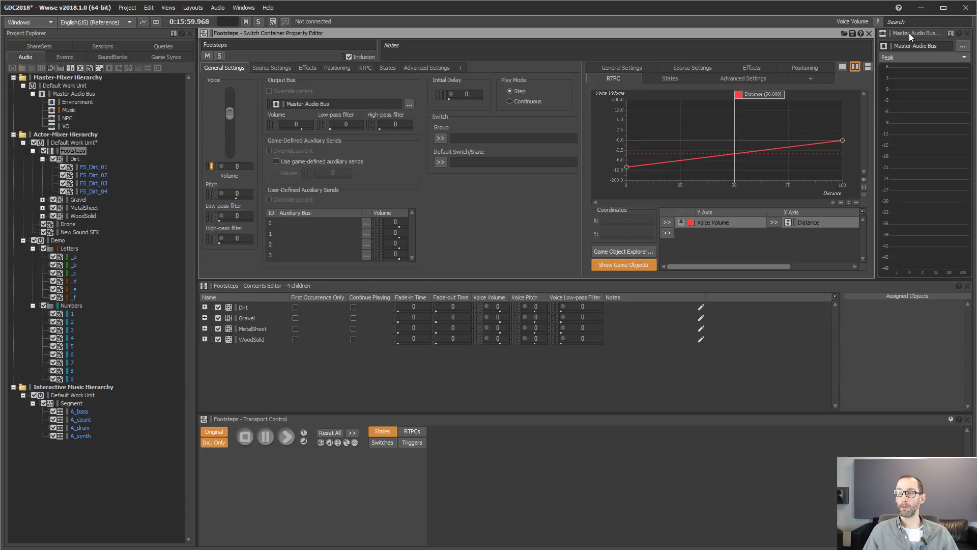
Dock the Master Audio Bus meter beside the transport and resize the meter and RTPC graph
{"action": "left_click_drag", "start_coordinate": [909, 33], "coordinate": [760, 435]}
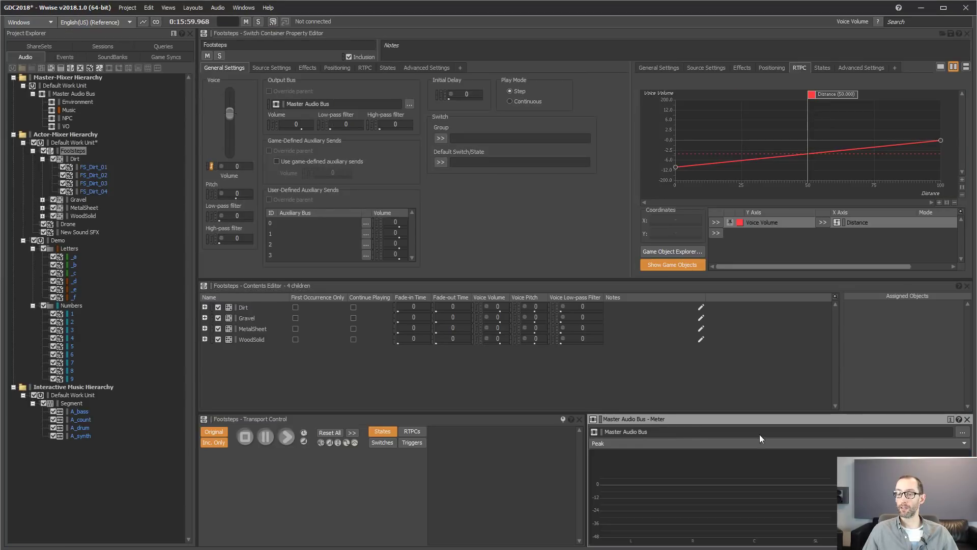
{"action": "left_click_drag", "start_coordinate": [585, 432], "coordinate": [798, 432]}
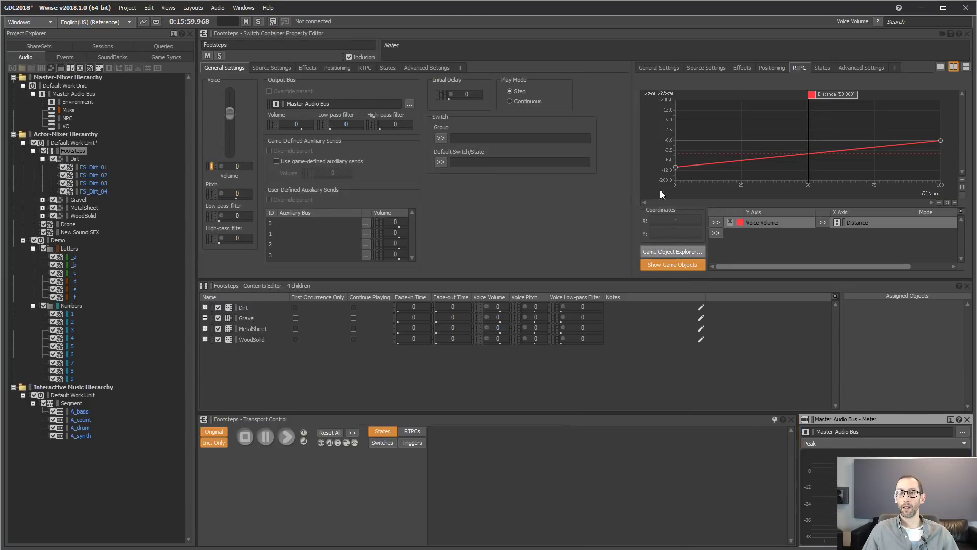
{"action": "left_click_drag", "start_coordinate": [633, 116], "coordinate": [604, 115]}
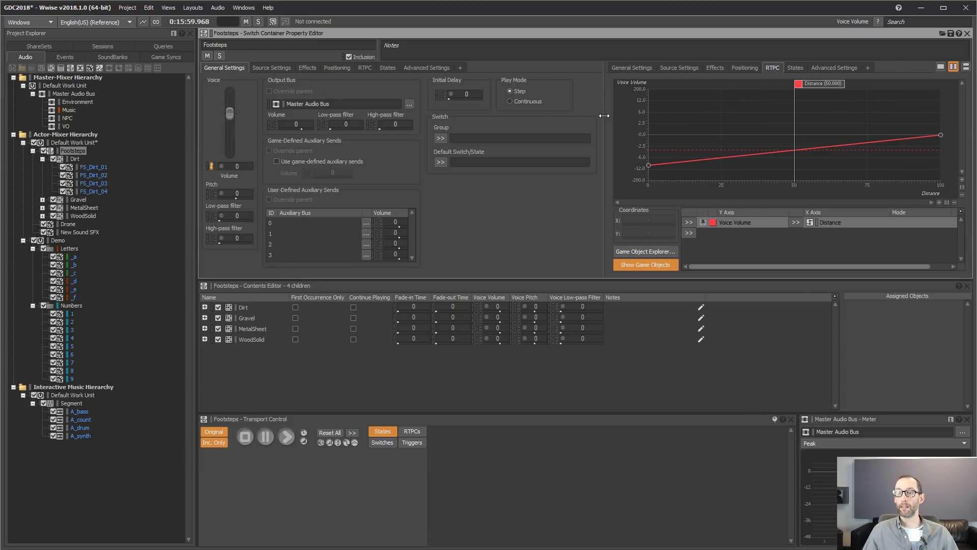
{"action": "left_click", "coordinate": [749, 66]}
{"action": "left_click", "coordinate": [771, 68]}
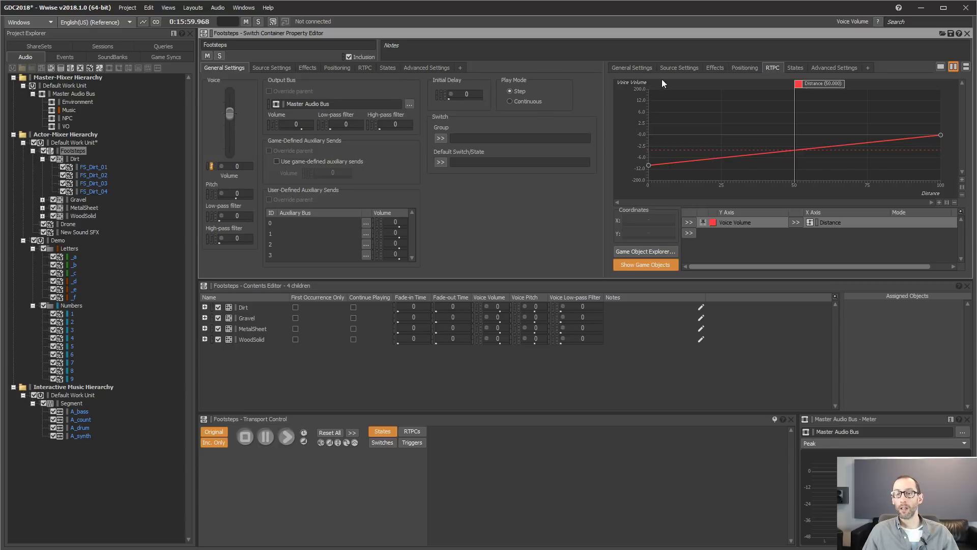
Open Footsteps' All_Buttons_IN compressor effect and enlarge its RTPC area
{"action": "left_click", "coordinate": [719, 66]}
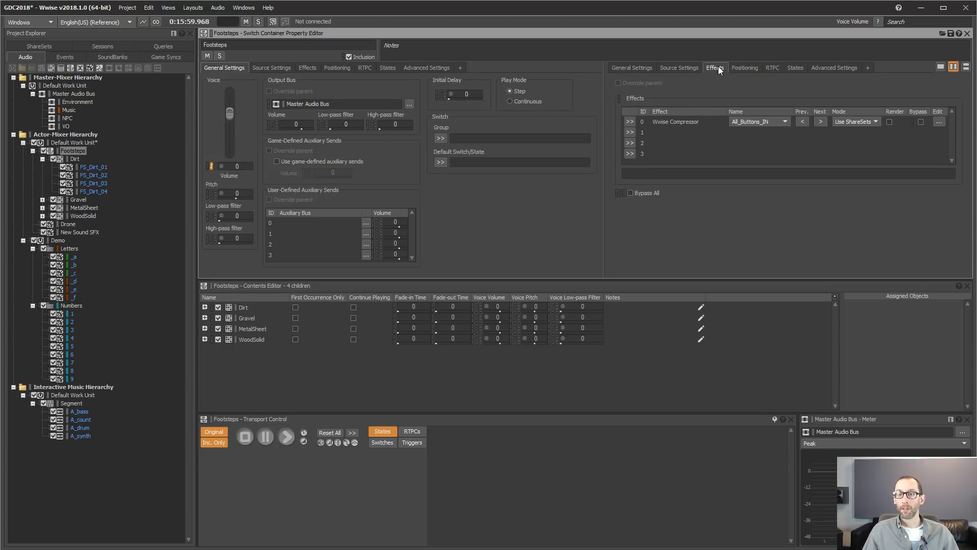
{"action": "double_click", "coordinate": [690, 121]}
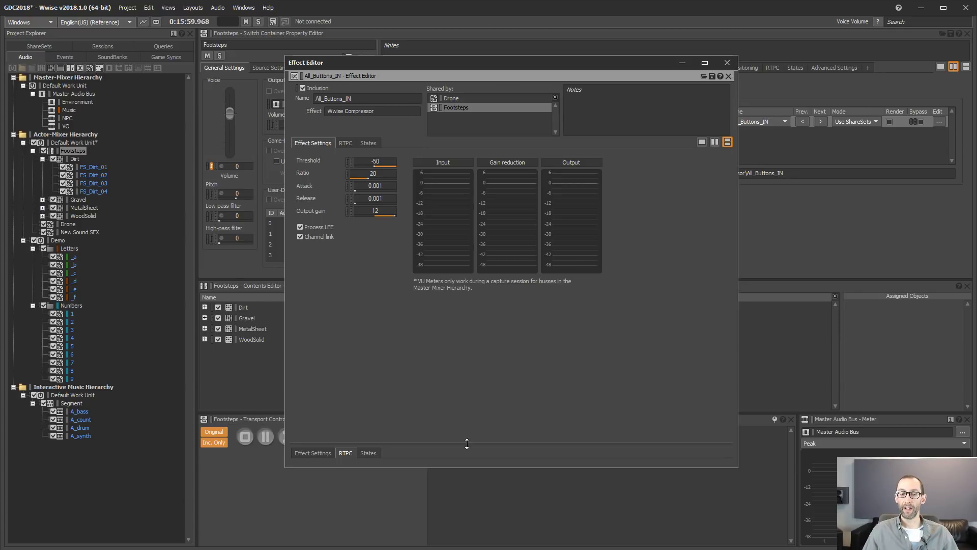
{"action": "left_click_drag", "start_coordinate": [467, 443], "coordinate": [417, 298]}
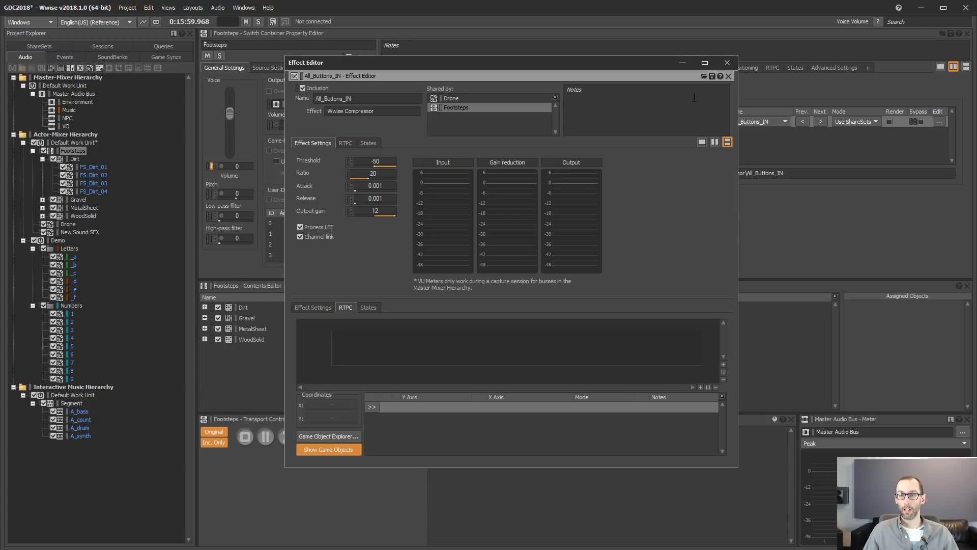
Close the effect settings and select the Drone sound under Default Work Unit
{"action": "left_click", "coordinate": [726, 62]}
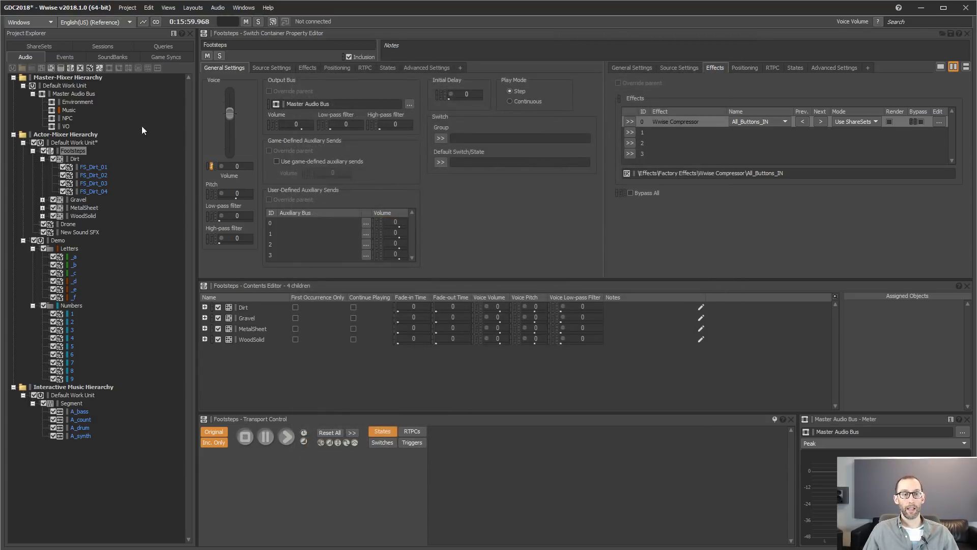
{"action": "left_click", "coordinate": [74, 142]}
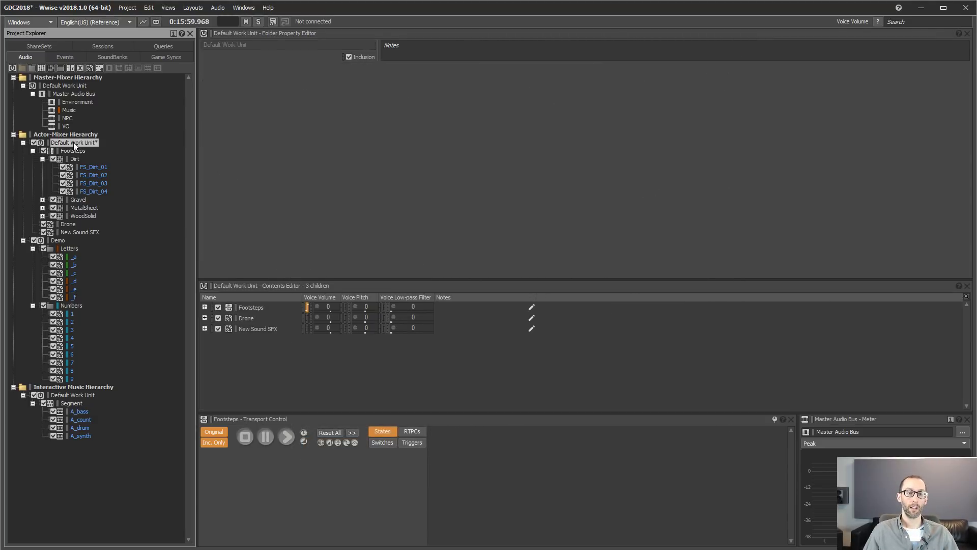
{"action": "left_click", "coordinate": [67, 225]}
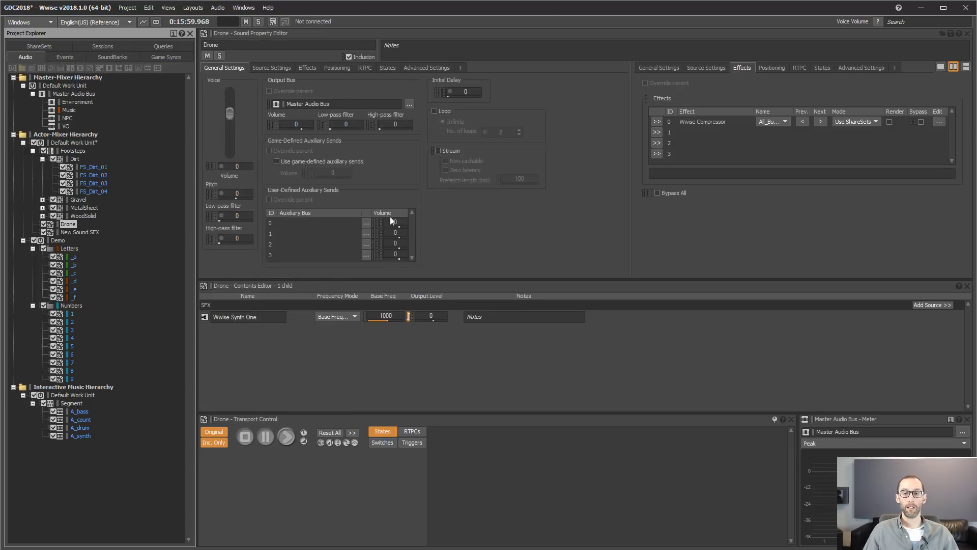
Add an FM Amount RTPC to Drone's Wwise Synth One, driven by the default time modulator
{"action": "double_click", "coordinate": [298, 316]}
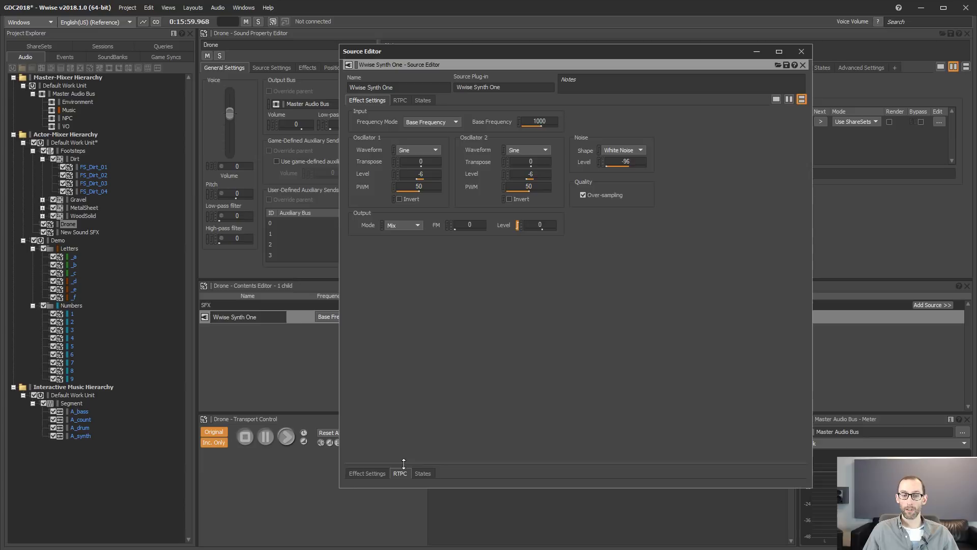
{"action": "left_click_drag", "start_coordinate": [402, 462], "coordinate": [421, 247]}
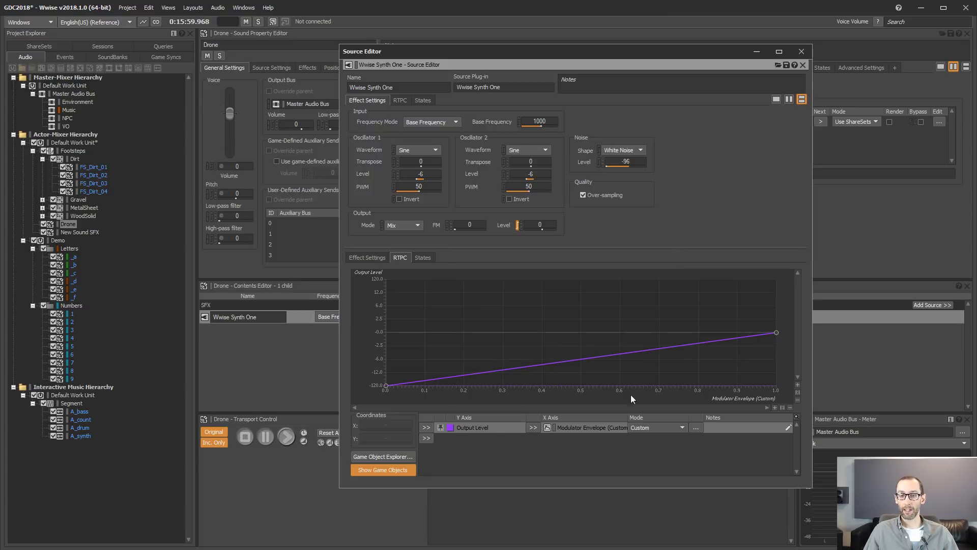
{"action": "left_click", "coordinate": [427, 438]}
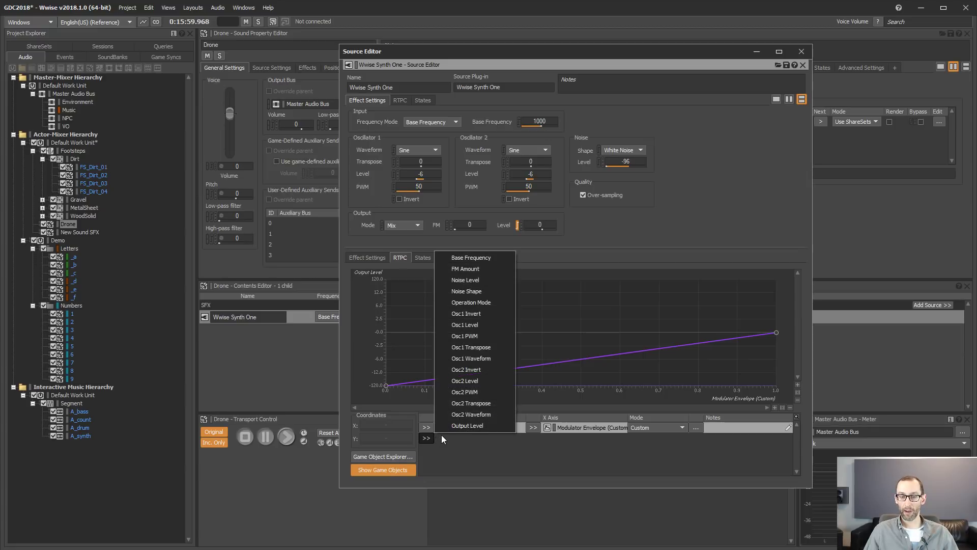
{"action": "left_click", "coordinate": [490, 271]}
{"action": "left_click", "coordinate": [533, 437]}
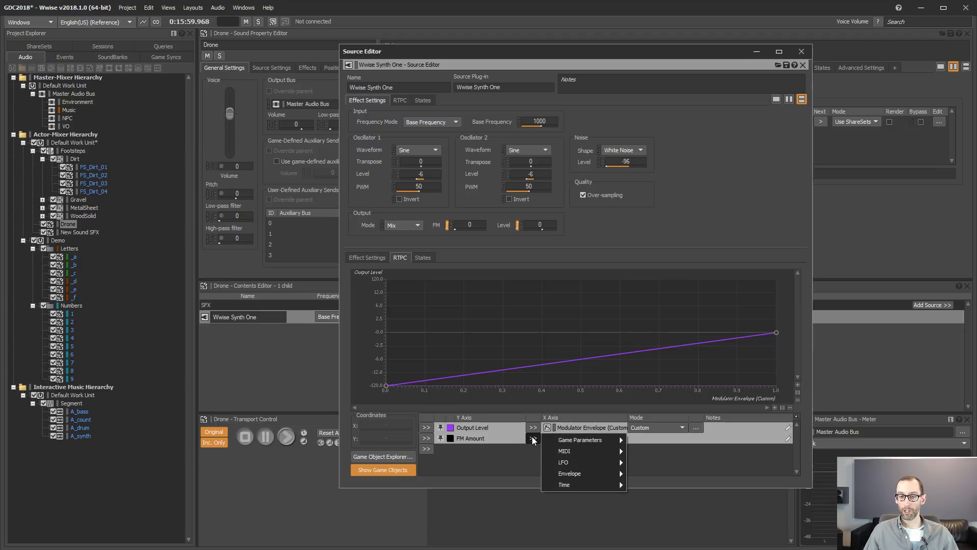
{"action": "mouse_move", "coordinate": [594, 483]}
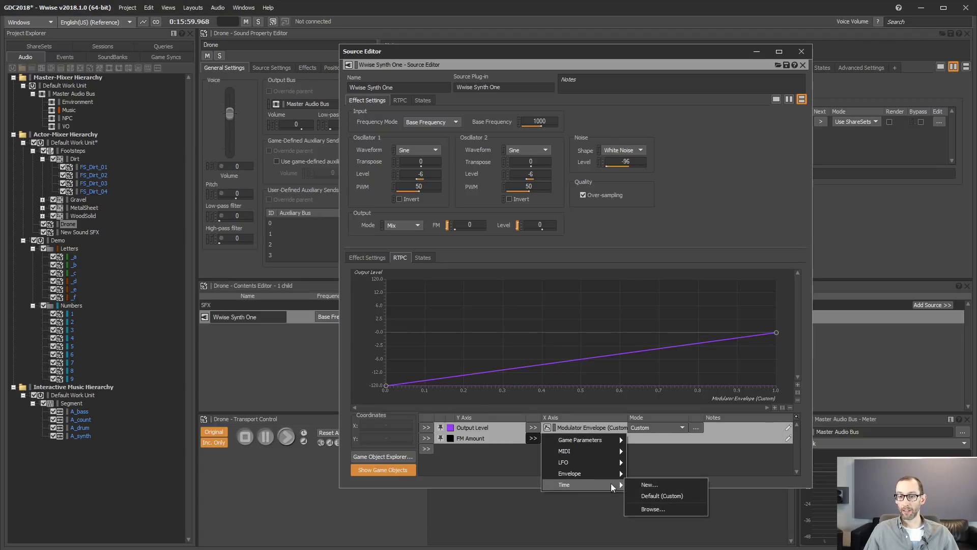
{"action": "left_click", "coordinate": [659, 496]}
Set the time modulator's Duration to 2 and raise the FM Amount curve end to about 77.5
{"action": "double_click", "coordinate": [581, 439]}
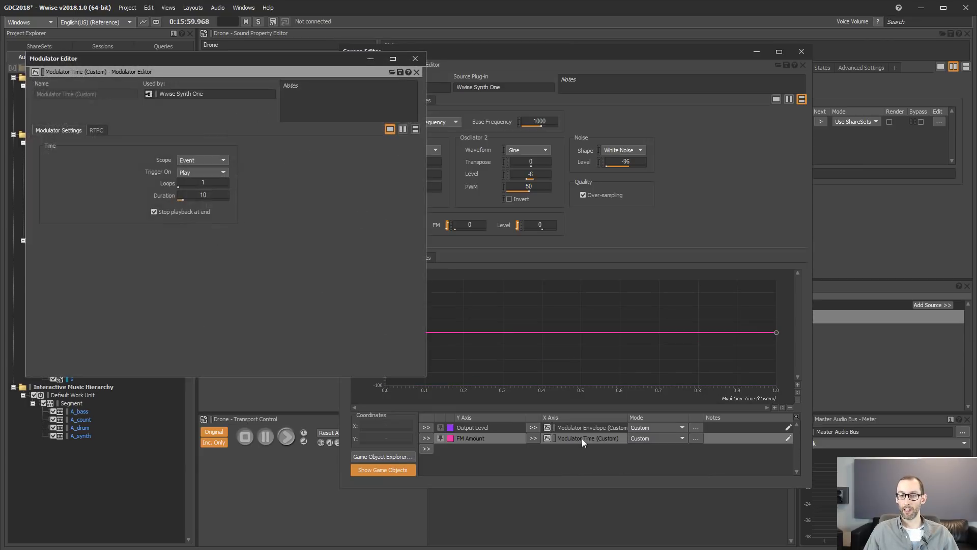
{"action": "left_click", "coordinate": [212, 193]}
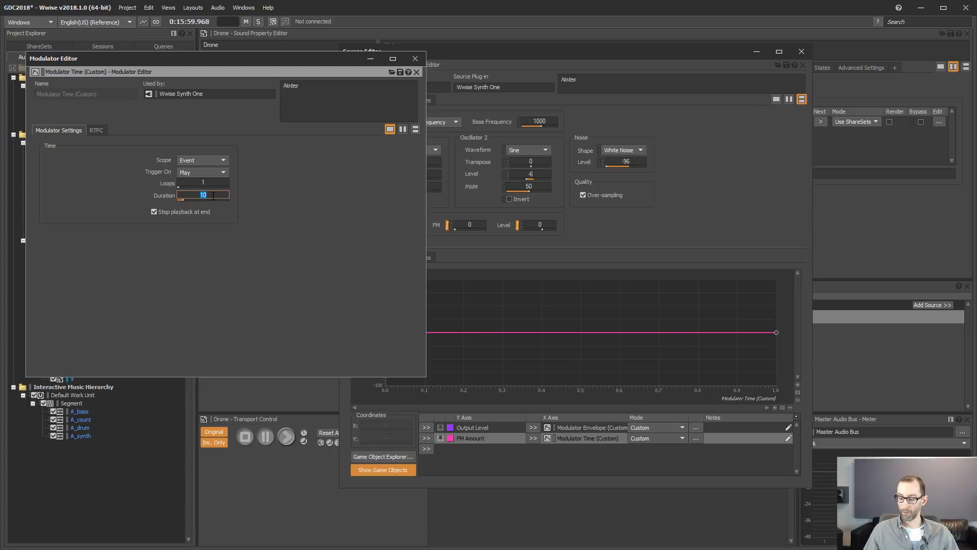
{"action": "type", "text": "2"}
{"action": "key", "text": "Return"}
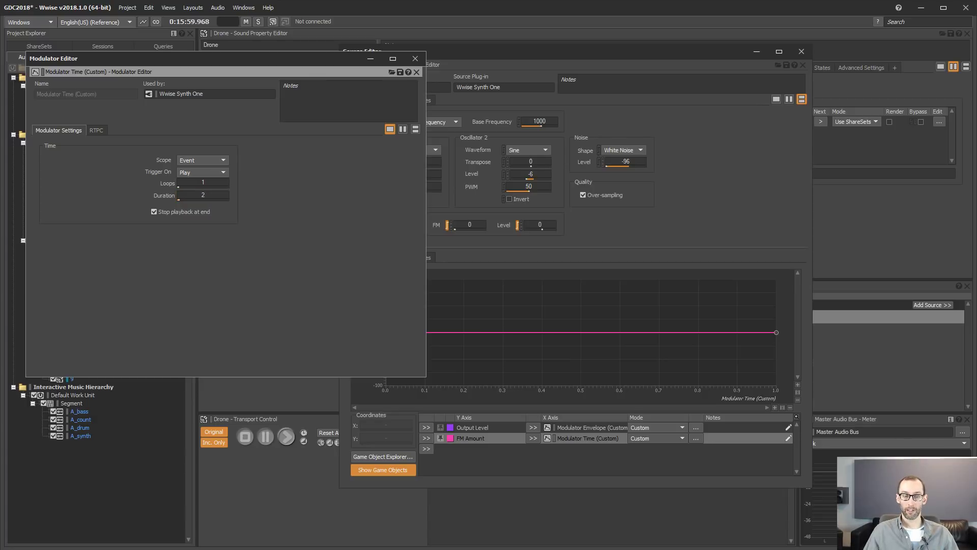
{"action": "left_click", "coordinate": [416, 61]}
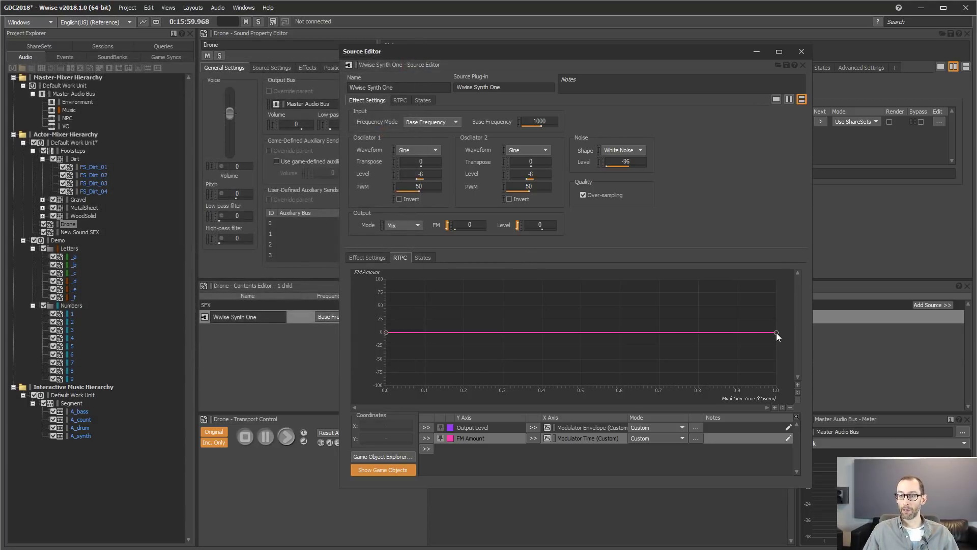
{"action": "left_click_drag", "start_coordinate": [777, 332], "coordinate": [775, 292]}
{"action": "left_click", "coordinate": [477, 437]}
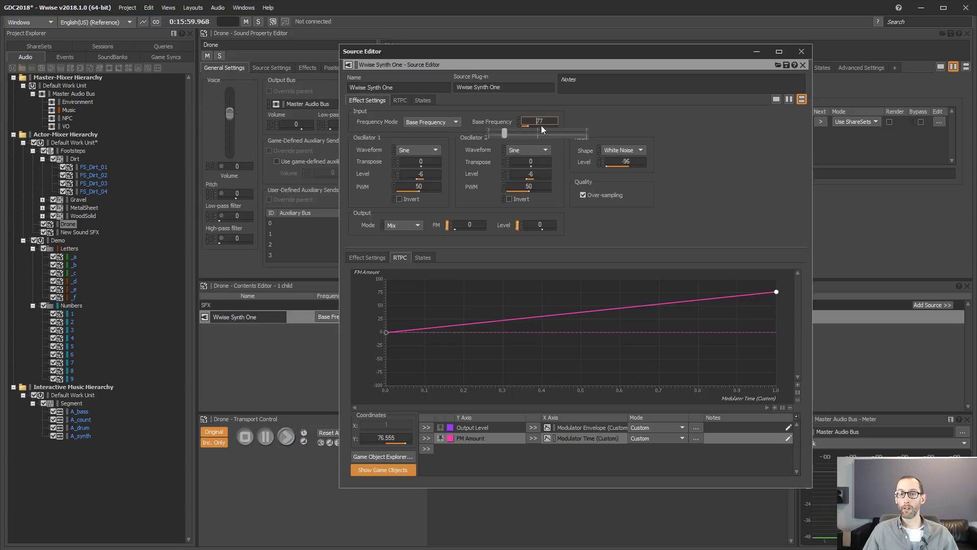
Set Base Frequency to 160 and oscillator 1 to Sawtooth, auditioning the drone
{"action": "left_click_drag", "start_coordinate": [504, 127], "coordinate": [539, 126]}
{"action": "key", "text": "space"}
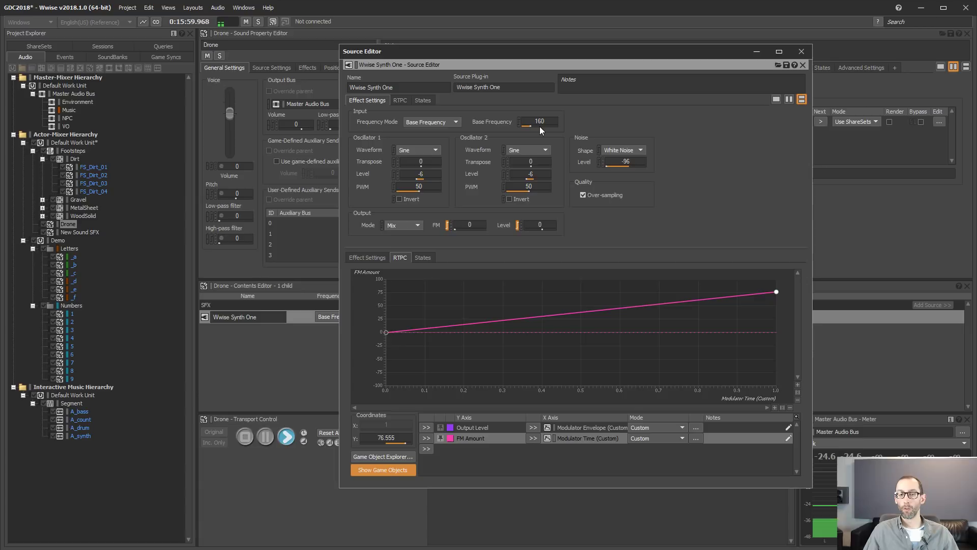
{"action": "left_click", "coordinate": [435, 150]}
{"action": "key", "text": "space"}
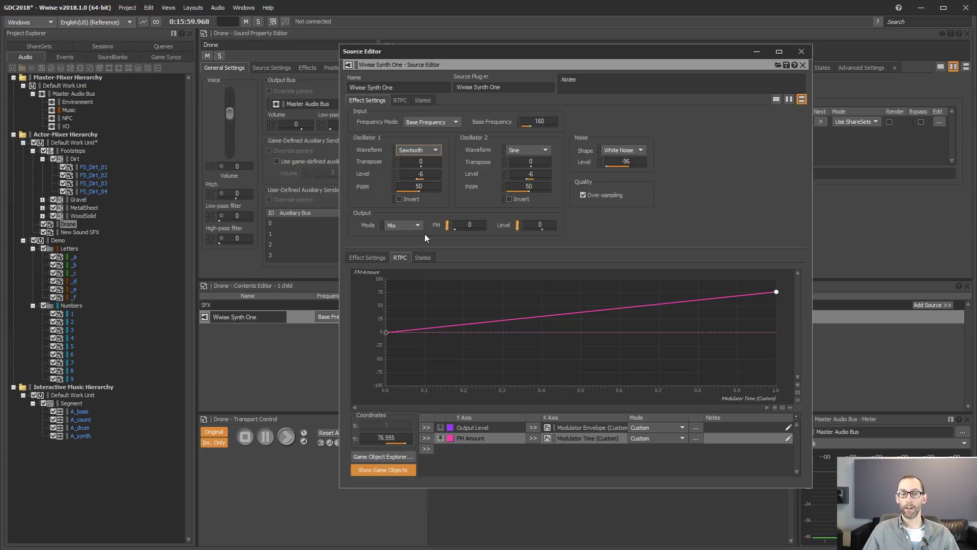
{"action": "left_click", "coordinate": [802, 51]}
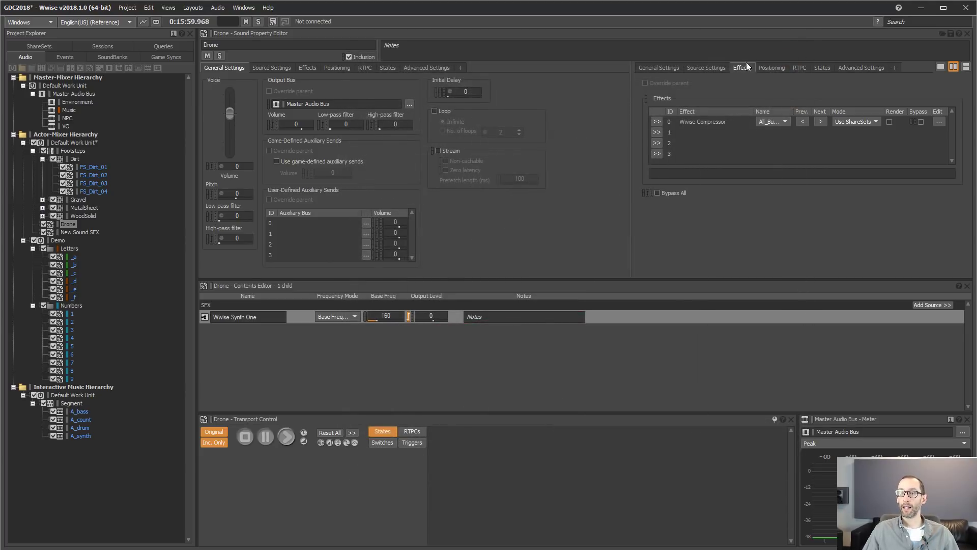
Add a Voice Volume RTPC curve to Drone with no driver assigned, then view its effects
{"action": "left_click", "coordinate": [799, 67]}
{"action": "left_click", "coordinate": [719, 222]}
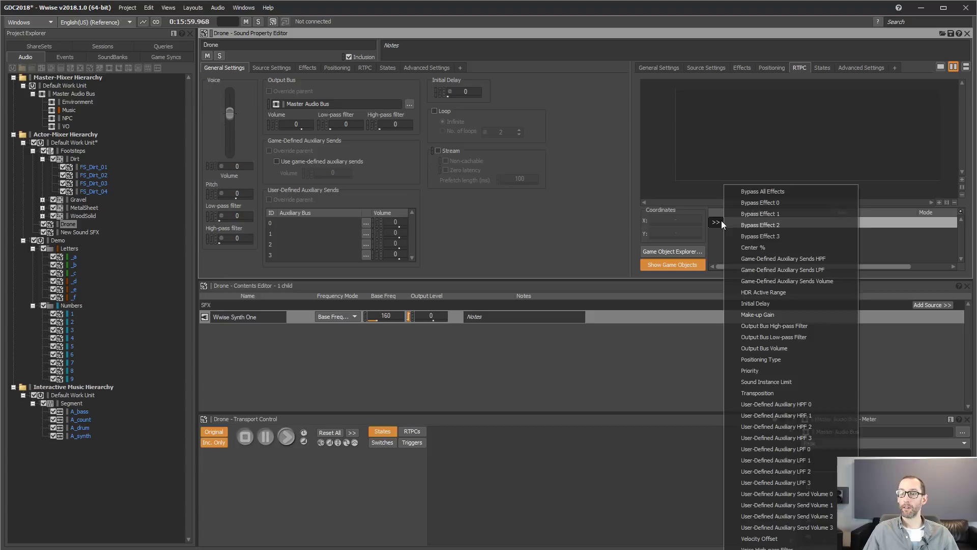
{"action": "left_click", "coordinate": [763, 547]}
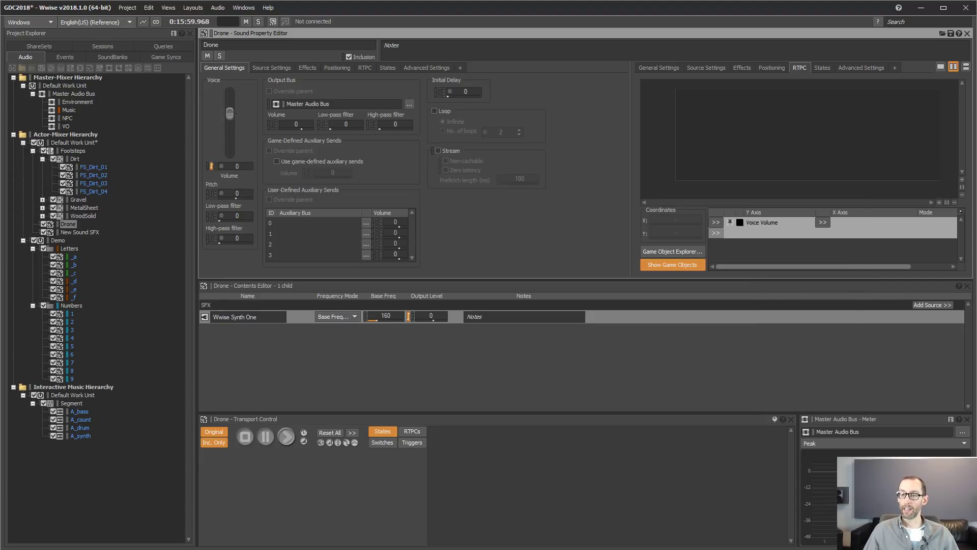
{"action": "left_click", "coordinate": [823, 222]}
{"action": "mouse_move", "coordinate": [855, 268]}
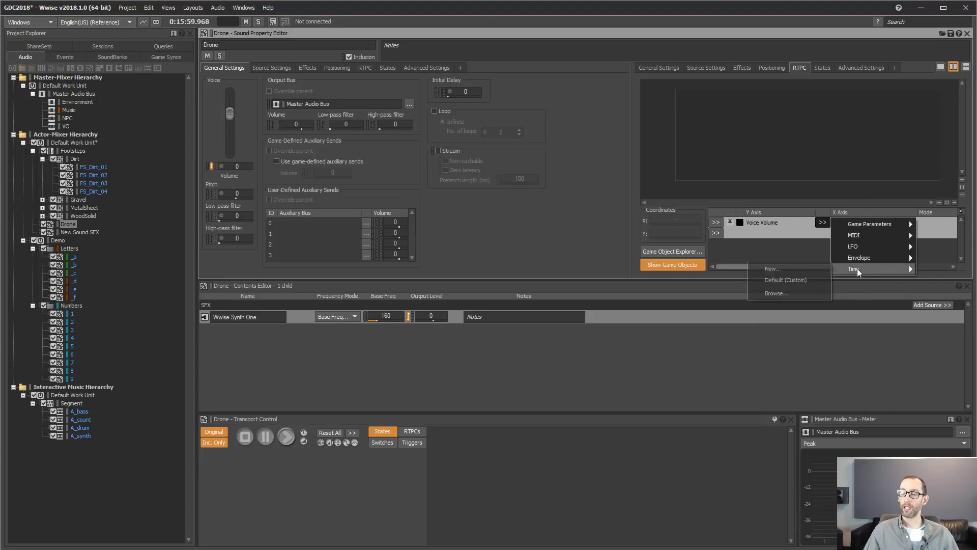
{"action": "left_click", "coordinate": [784, 136]}
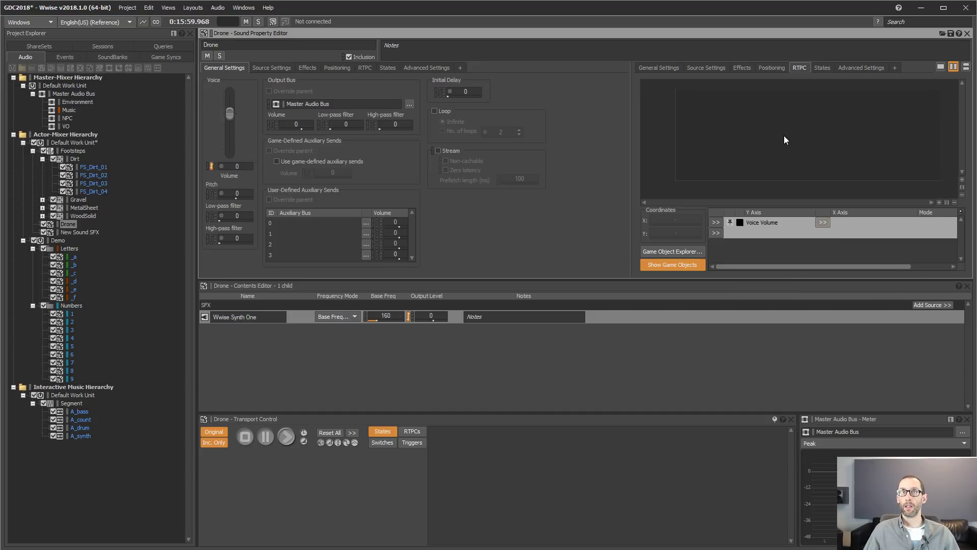
{"action": "left_click", "coordinate": [310, 68]}
Copy Drone's Wwise Compressor and paste it into New Sound SFX's first effect slot
{"action": "left_click", "coordinate": [283, 122]}
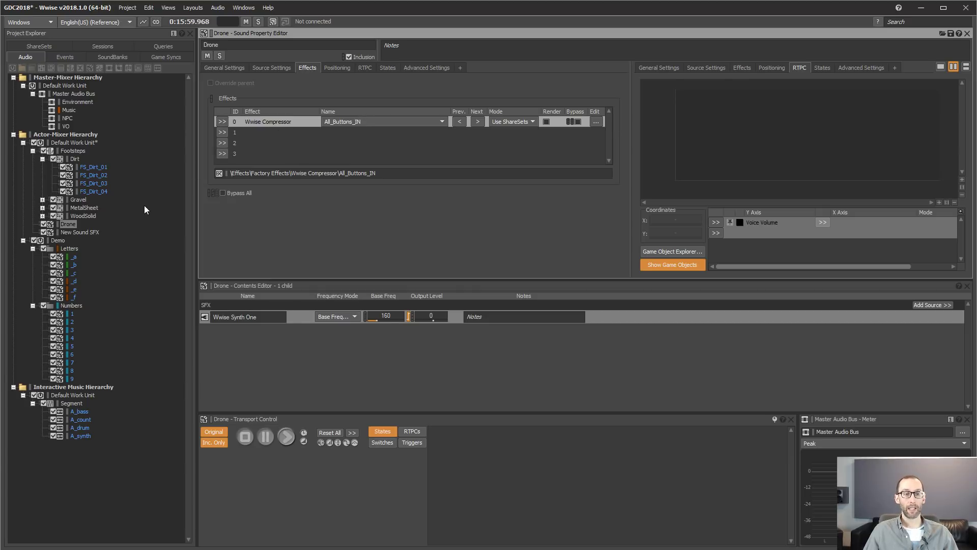
{"action": "left_click", "coordinate": [79, 208]}
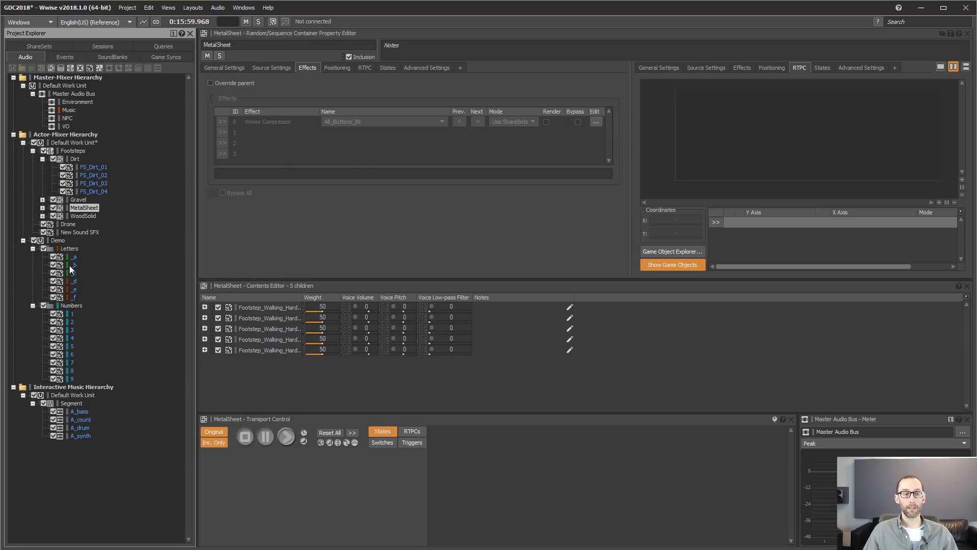
{"action": "left_click", "coordinate": [69, 231]}
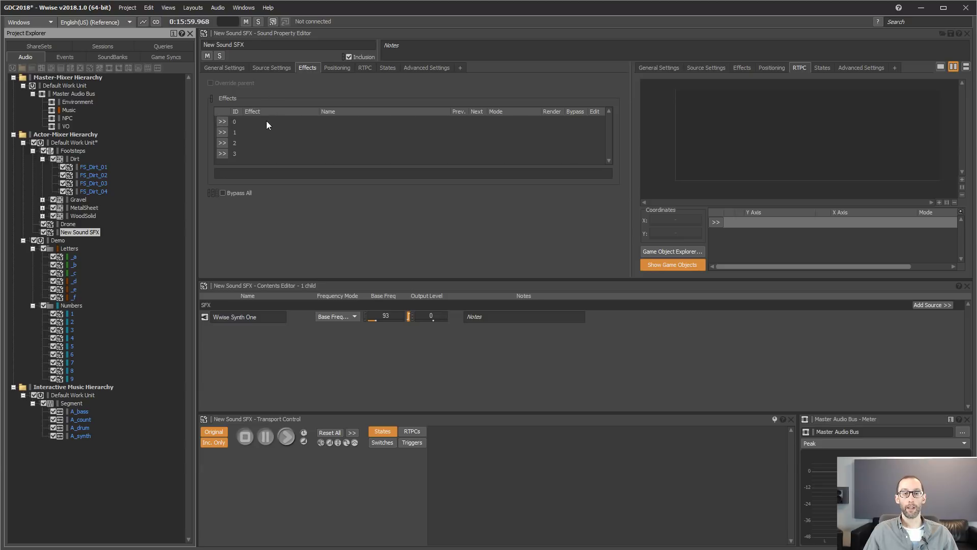
{"action": "left_click", "coordinate": [267, 122]}
{"action": "key", "text": "ctrl+v"}
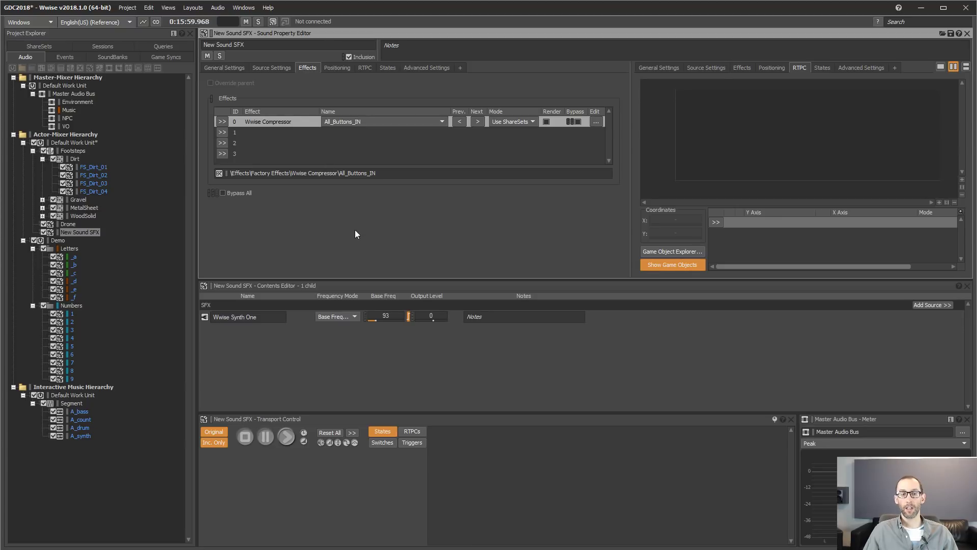
Select Footsteps and narrow the Name column in its Contents Editor list
{"action": "left_click", "coordinate": [70, 151]}
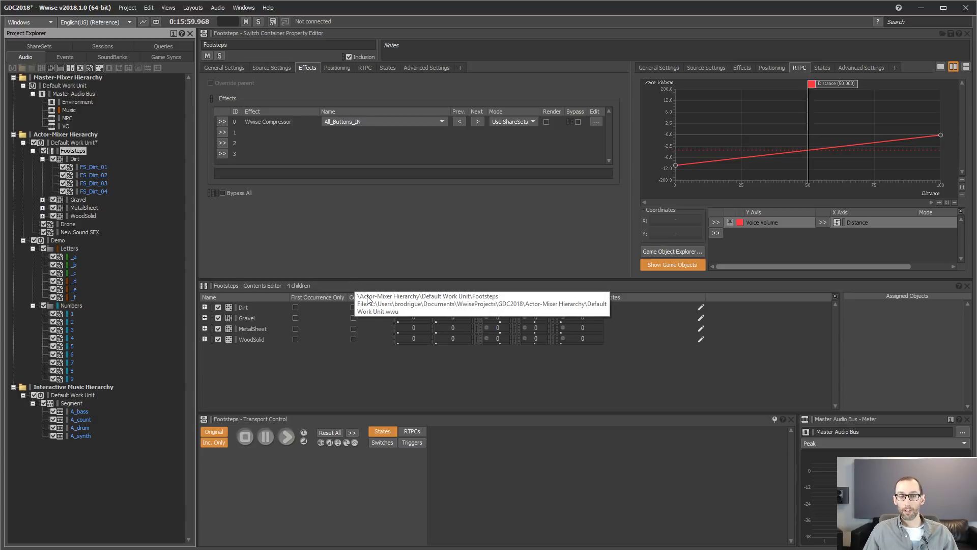
{"action": "left_click", "coordinate": [292, 296]}
{"action": "left_click_drag", "start_coordinate": [291, 296], "coordinate": [272, 316]}
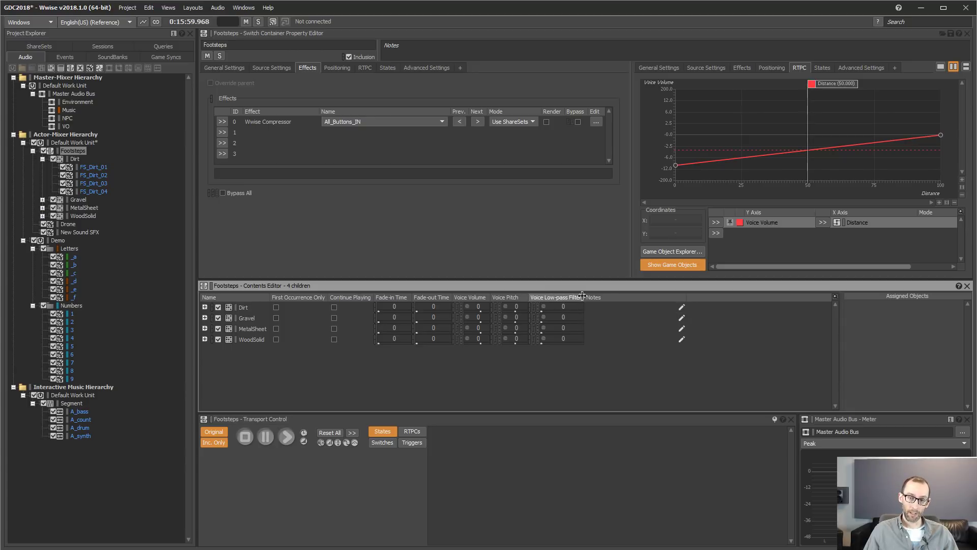
Open the Contents Editor column settings, then dismiss them and select Dirt
{"action": "right_click", "coordinate": [598, 298]}
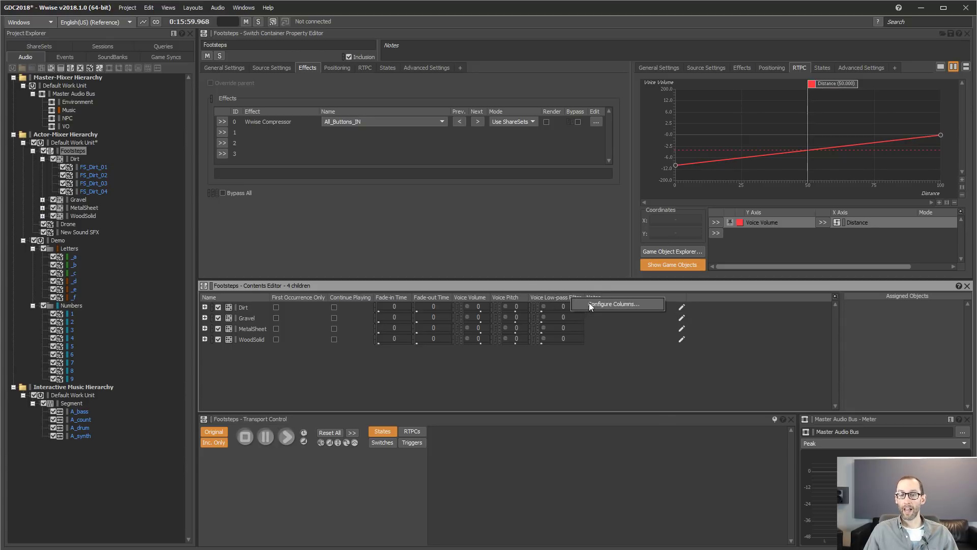
{"action": "left_click", "coordinate": [590, 303]}
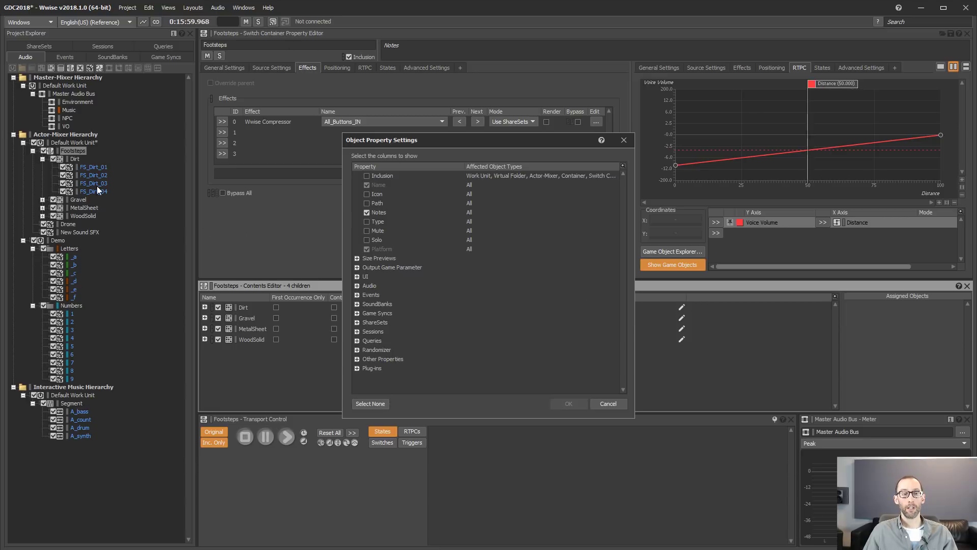
{"action": "left_click", "coordinate": [77, 160]}
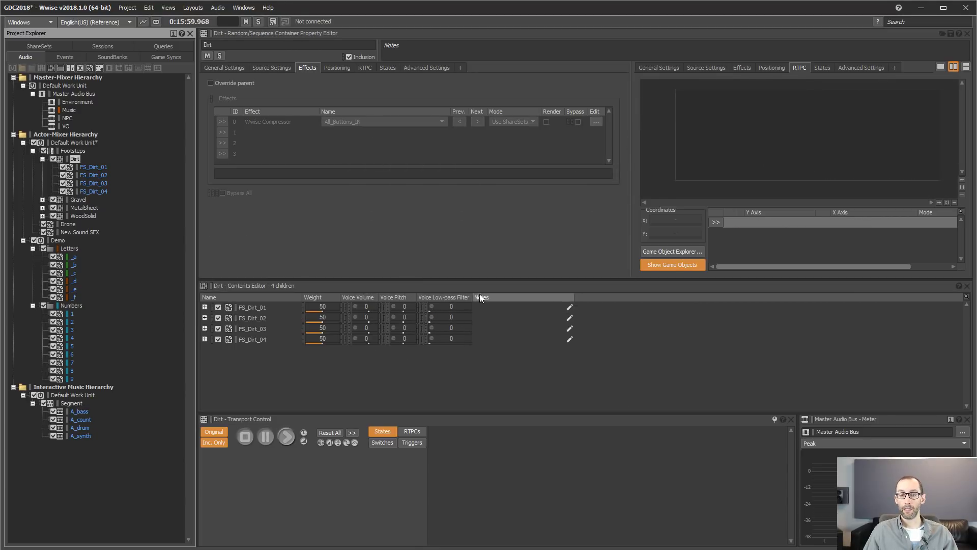
Add an Is Looping Enabled column, enabling looping on FS_Dirt_04 and disabling it on FS_Dirt_02
{"action": "right_click", "coordinate": [451, 296]}
{"action": "left_click", "coordinate": [477, 302]}
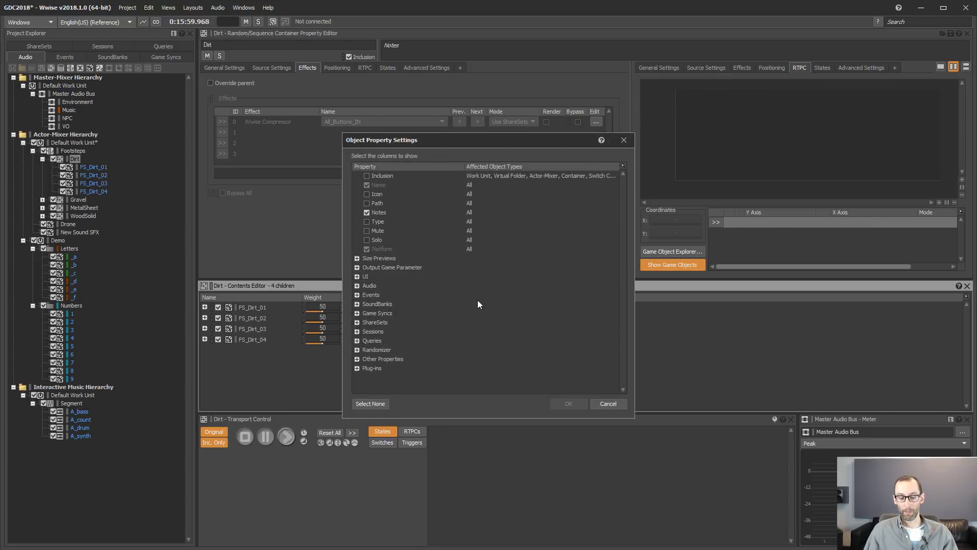
{"action": "type", "text": "loop"}
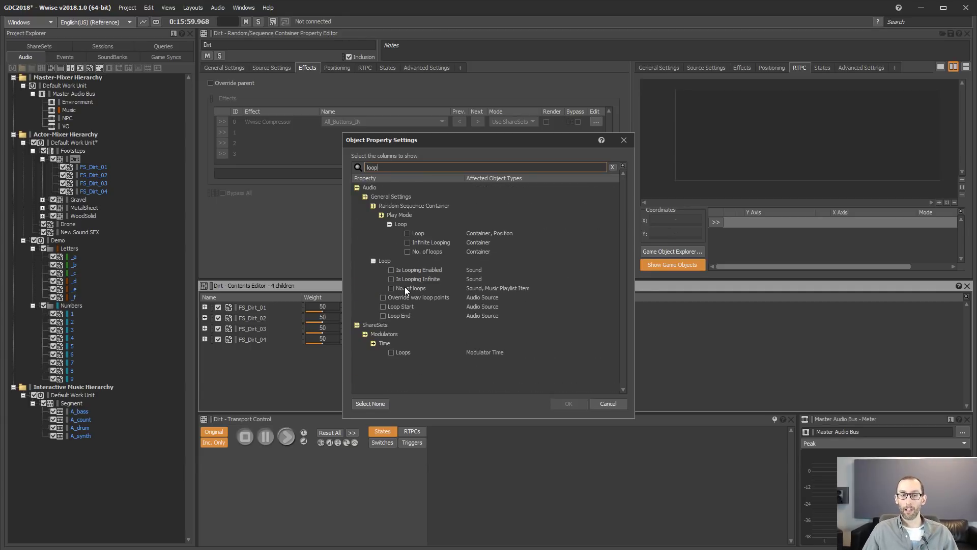
{"action": "left_click", "coordinate": [391, 269]}
{"action": "left_click", "coordinate": [568, 404]}
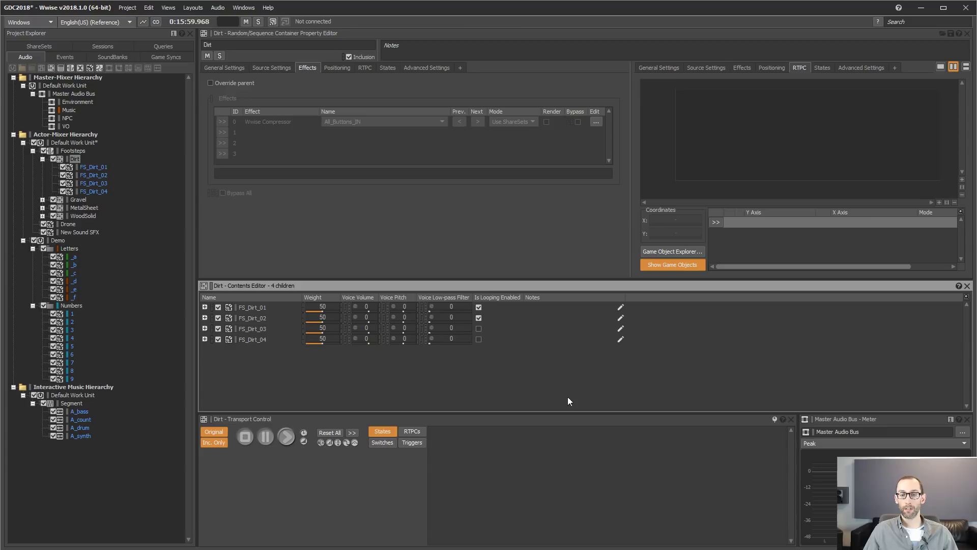
{"action": "left_click", "coordinate": [478, 339]}
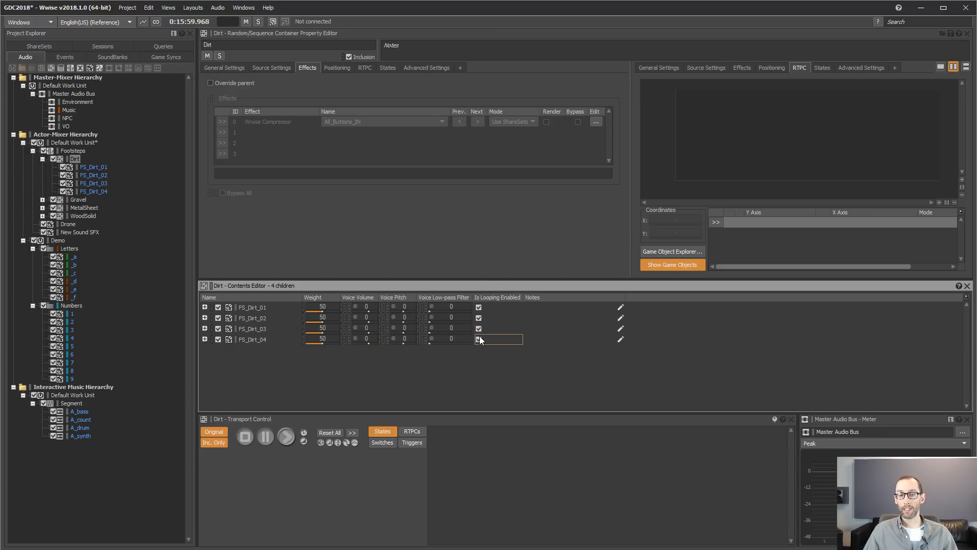
{"action": "left_click", "coordinate": [478, 317]}
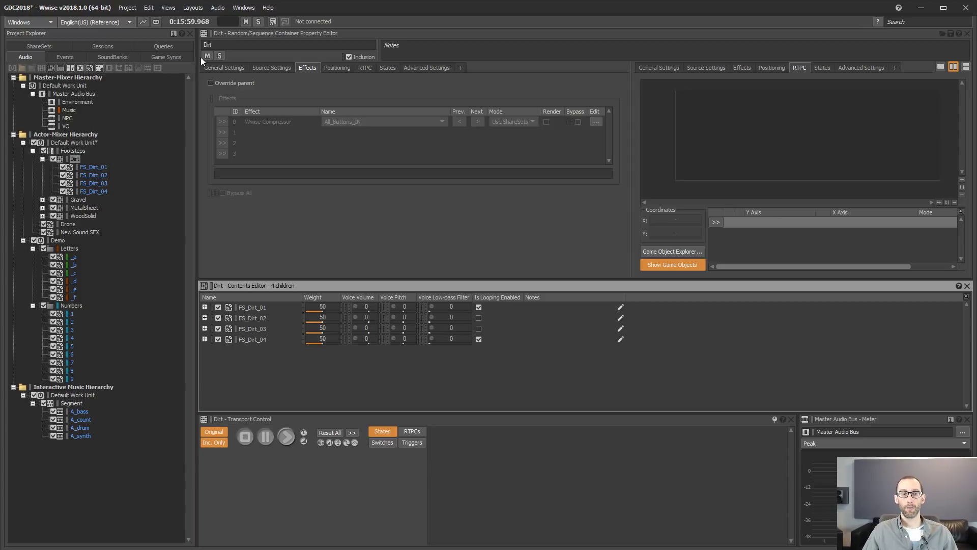
Show Dirt's General Settings and step through its Volume, Pitch and filter values unchanged
{"action": "left_click", "coordinate": [212, 70]}
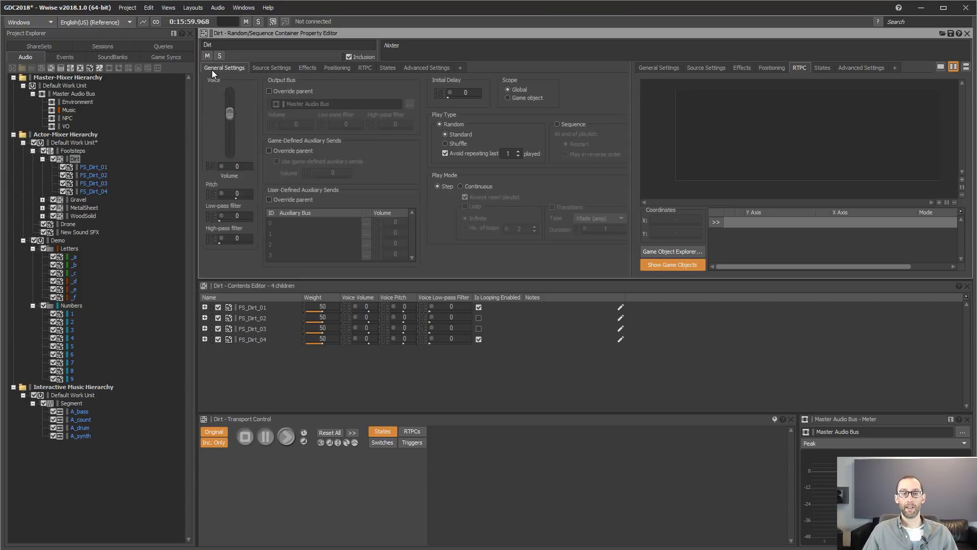
{"action": "left_click", "coordinate": [246, 167]}
{"action": "key", "text": "Tab"}
{"action": "key", "text": "Tab"}
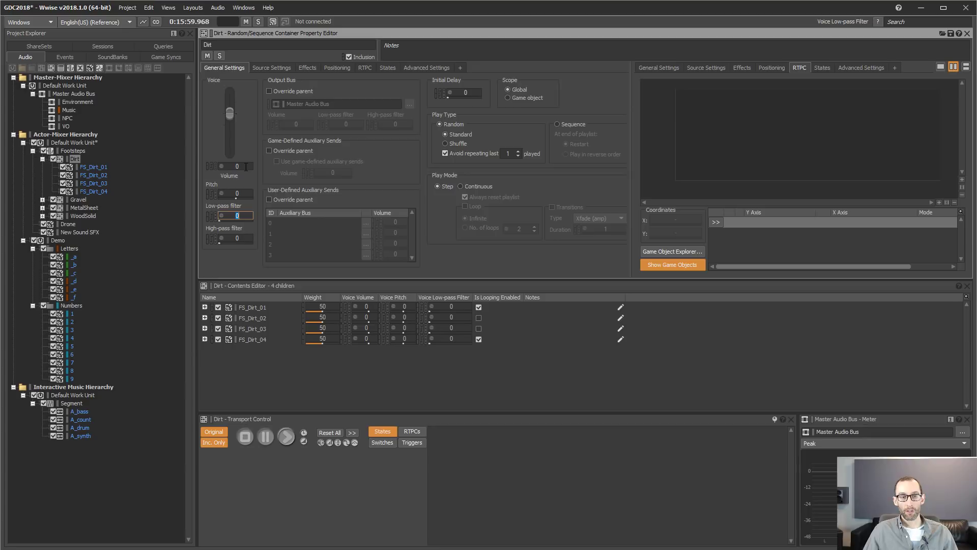
{"action": "key", "text": "Tab"}
{"action": "key", "text": "shift+Tab"}
{"action": "key", "text": "shift+Tab"}
{"action": "key", "text": "shift+Tab"}
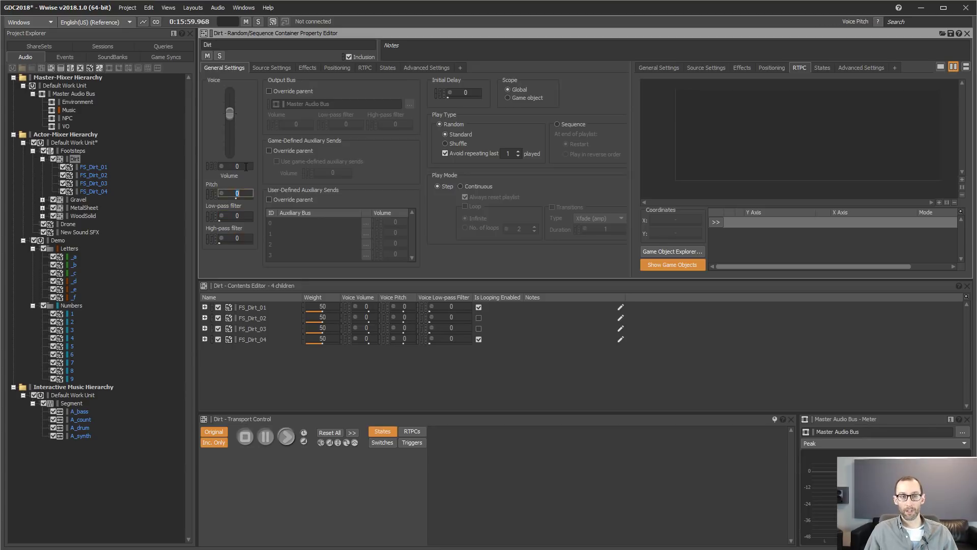
{"action": "key", "text": "Tab"}
{"action": "key", "text": "Tab"}
{"action": "key", "text": "Tab"}
{"action": "key", "text": "Tab"}
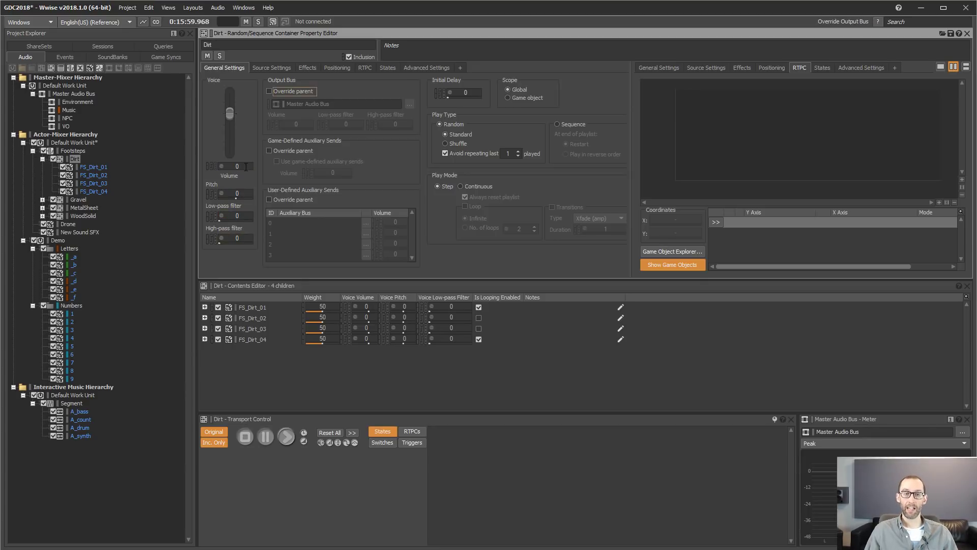
Step through FS_Dirt_01 and FS_Dirt_03 cells in the contents list without editing them
{"action": "left_click", "coordinate": [332, 305]}
{"action": "key", "text": "Tab"}
{"action": "key", "text": "Tab"}
{"action": "key", "text": "Tab"}
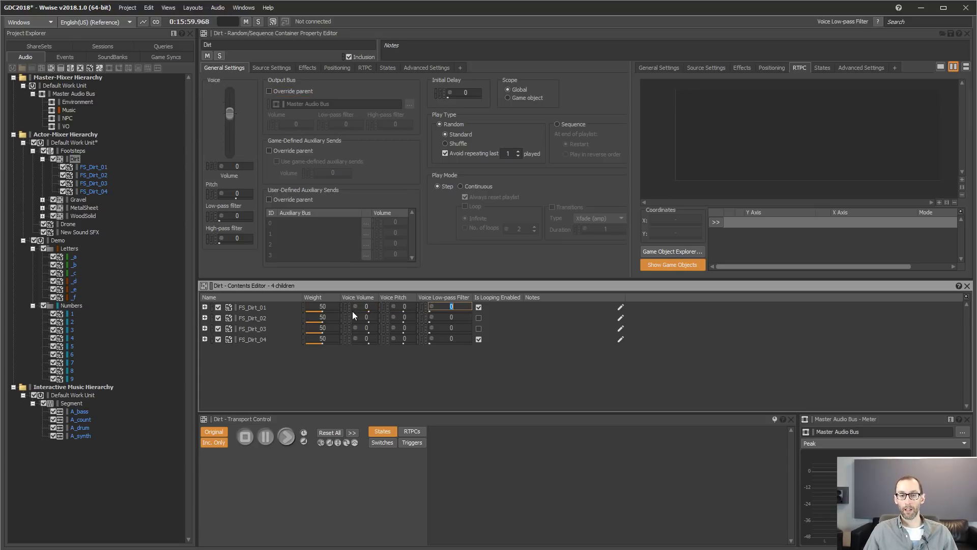
{"action": "key", "text": "Tab"}
{"action": "key", "text": "Tab"}
{"action": "key", "text": "Tab"}
{"action": "key", "text": "Tab"}
{"action": "key", "text": "Tab"}
{"action": "key", "text": "Tab"}
{"action": "key", "text": "Tab"}
{"action": "key", "text": "Tab"}
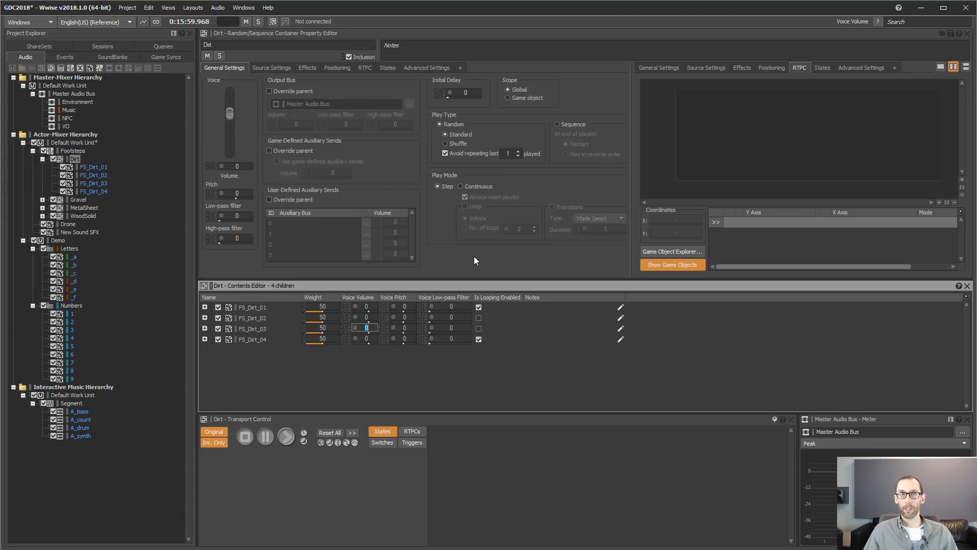
{"action": "left_click", "coordinate": [545, 261]}
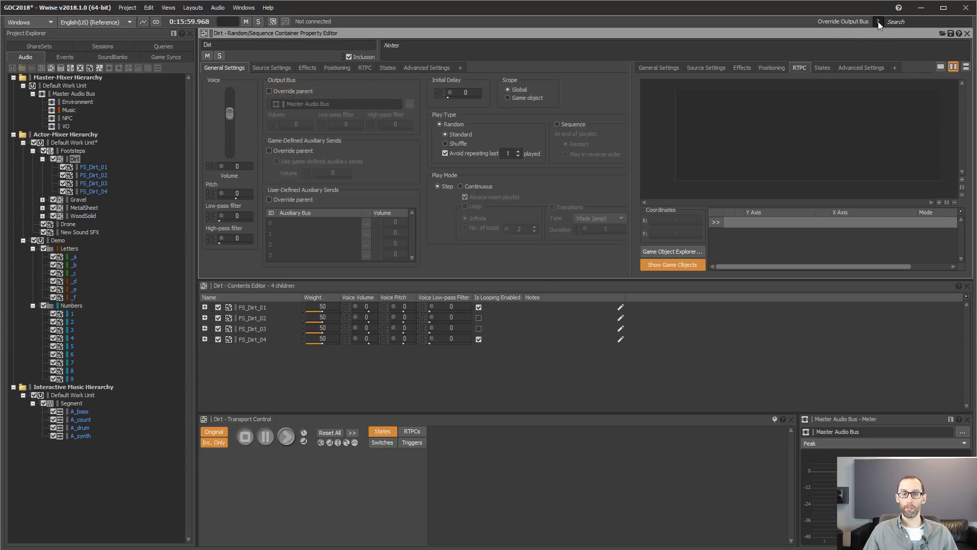
Open Property Help and dock it below the Project Explorer, sized to leave the tree room
{"action": "left_click", "coordinate": [878, 22]}
{"action": "left_click_drag", "start_coordinate": [103, 97], "coordinate": [71, 530]}
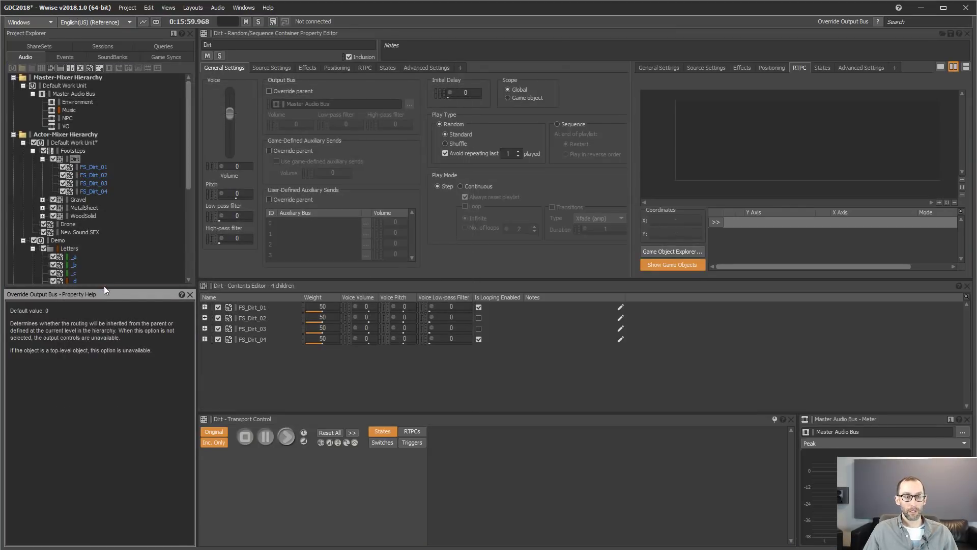
{"action": "left_click_drag", "start_coordinate": [104, 288], "coordinate": [111, 437]}
Read Property Help for Voice Volume, Low-pass filter and Initial Delay, enlarging the help pane
{"action": "left_click", "coordinate": [240, 166]}
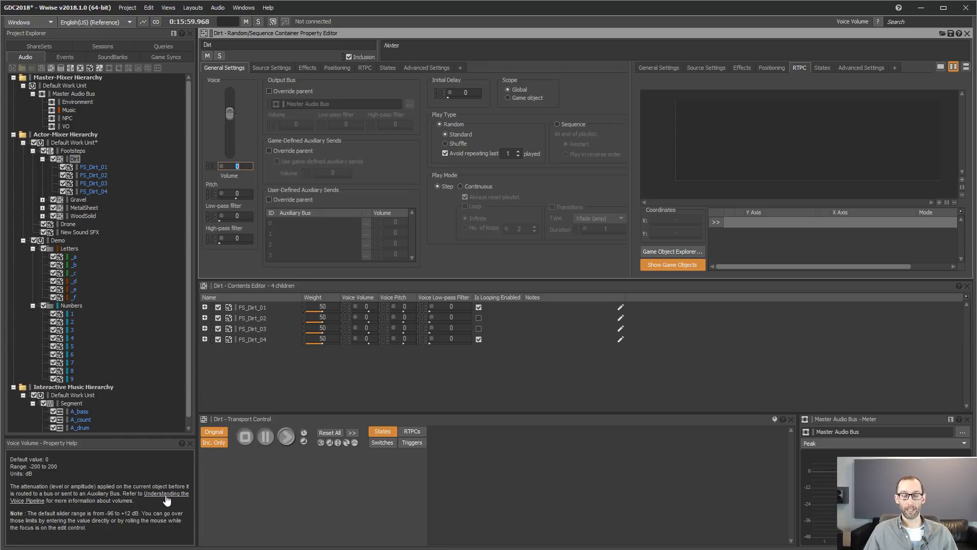
{"action": "key", "text": "Tab"}
{"action": "key", "text": "Tab"}
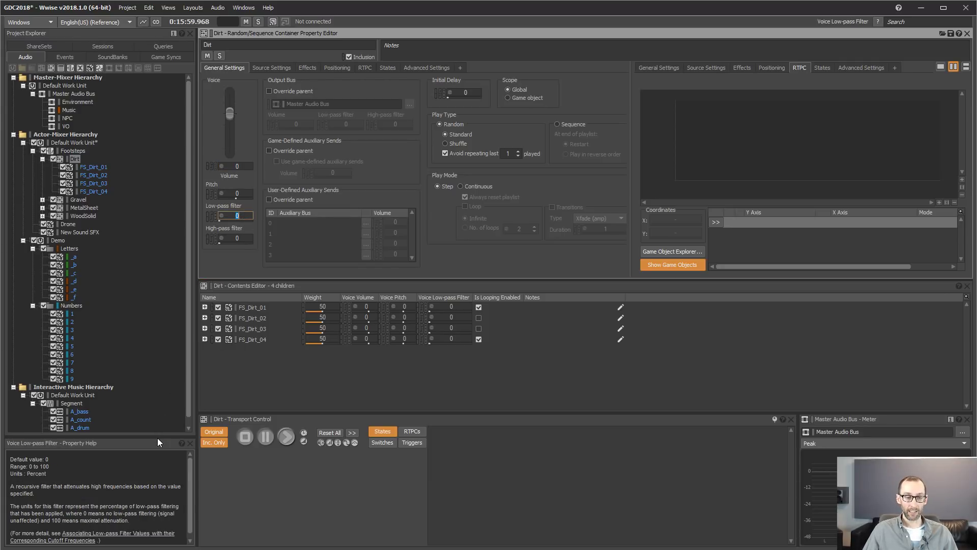
{"action": "left_click_drag", "start_coordinate": [161, 438], "coordinate": [163, 417]}
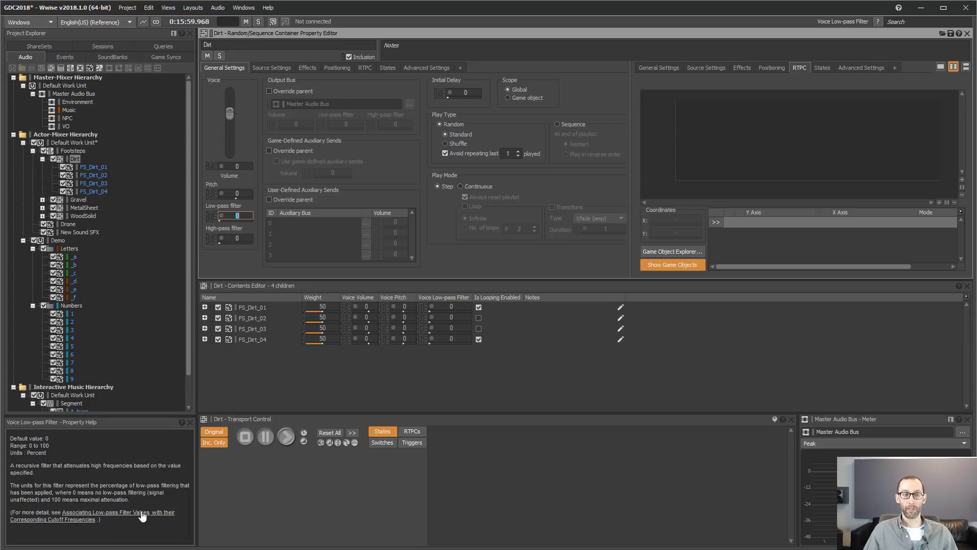
{"action": "left_click", "coordinate": [474, 93]}
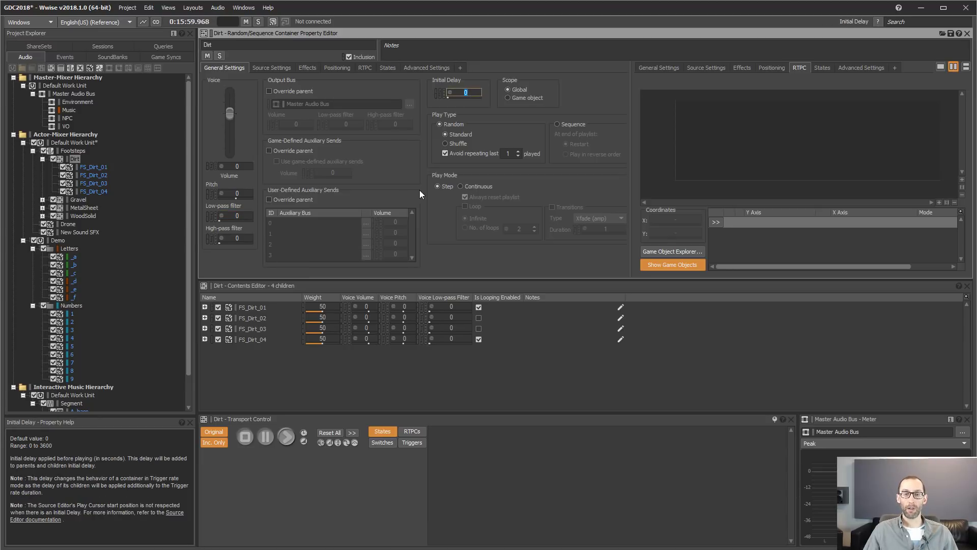